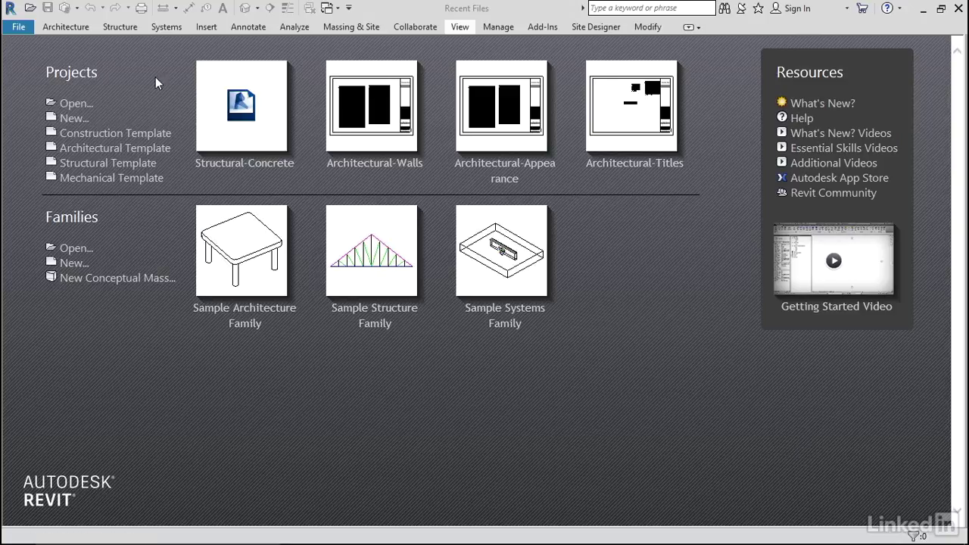
Open Electrical-Conduit.rvt from the Chapter-4 exercise folder
{"action": "left_click", "coordinate": [81, 104]}
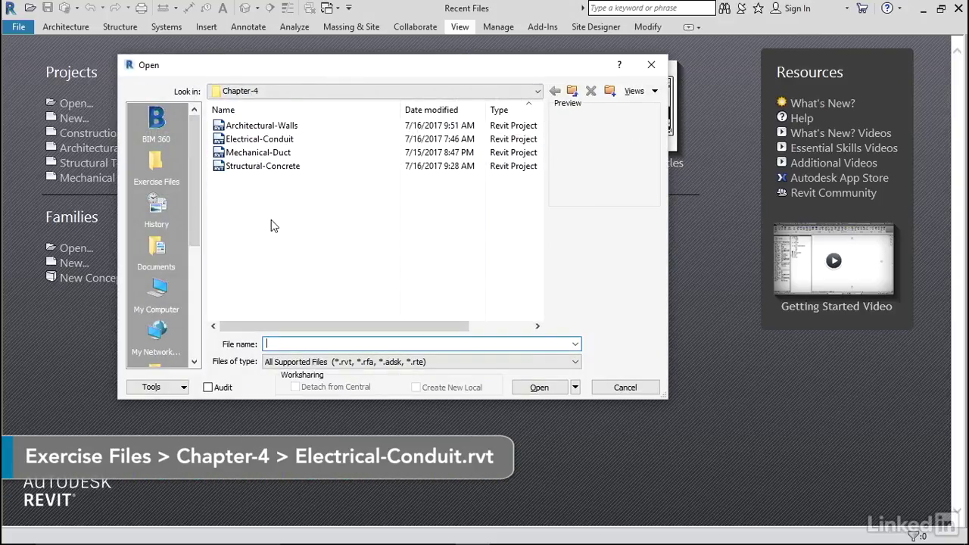
{"action": "left_click", "coordinate": [260, 139]}
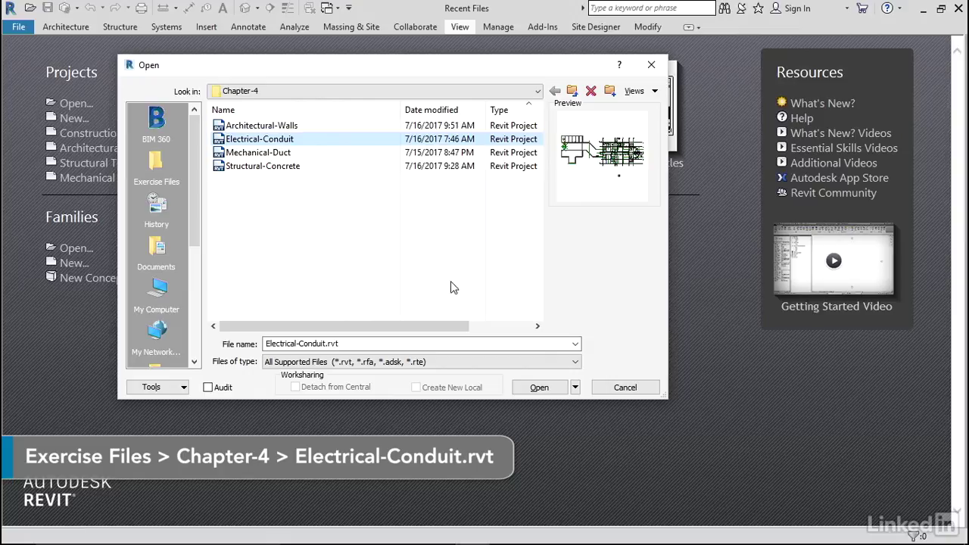
{"action": "left_click", "coordinate": [541, 388]}
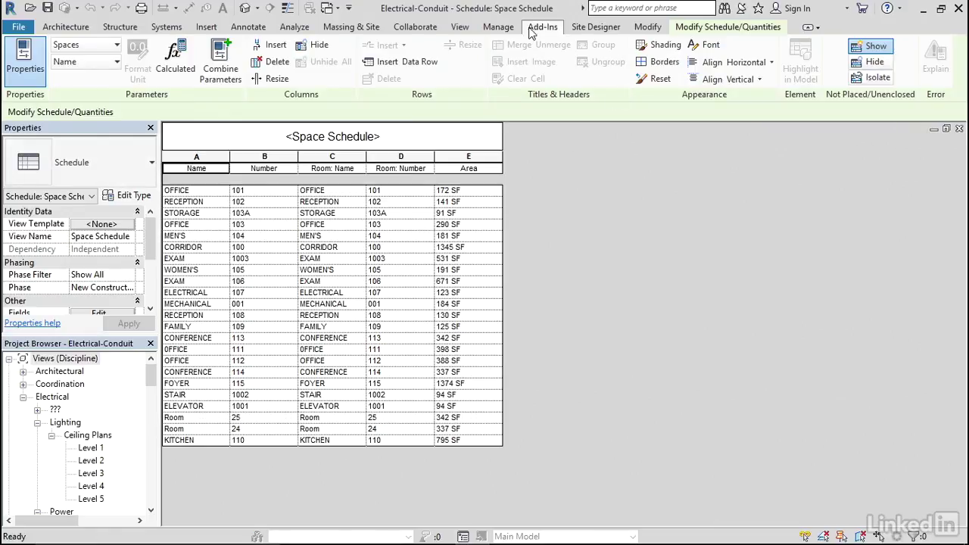
Start a new Schedule/Quantities view for the Conduit Runs category, named Conduit Run Schedule
{"action": "left_click", "coordinate": [461, 28]}
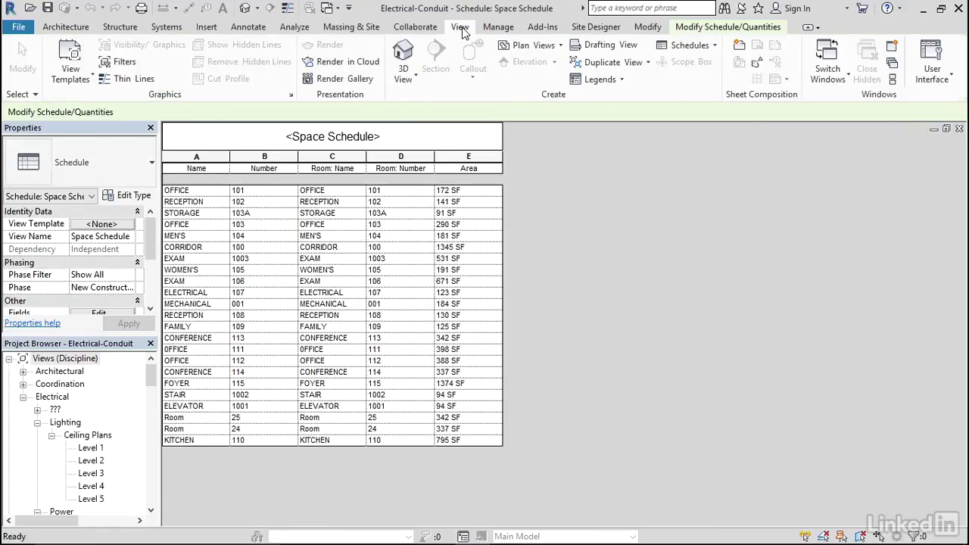
{"action": "left_click", "coordinate": [704, 47]}
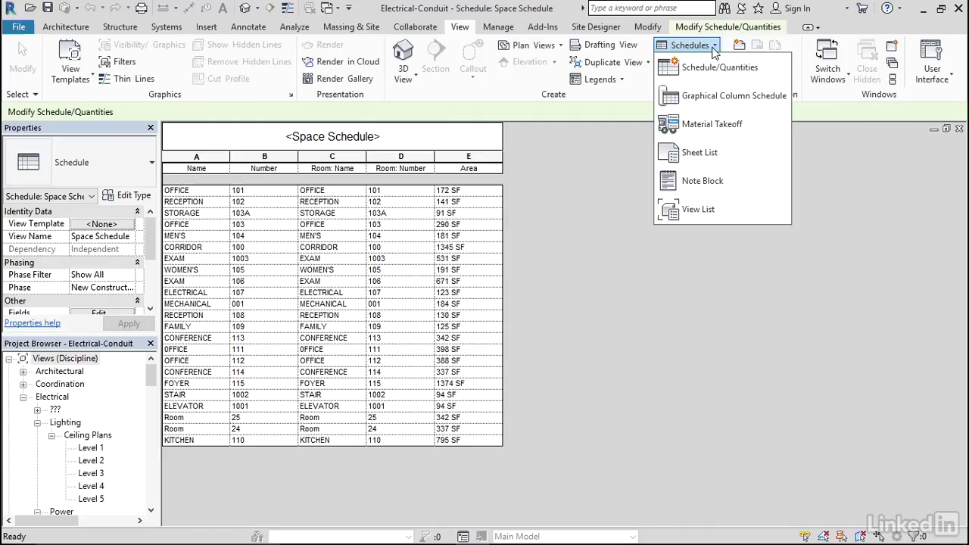
{"action": "left_click", "coordinate": [719, 68]}
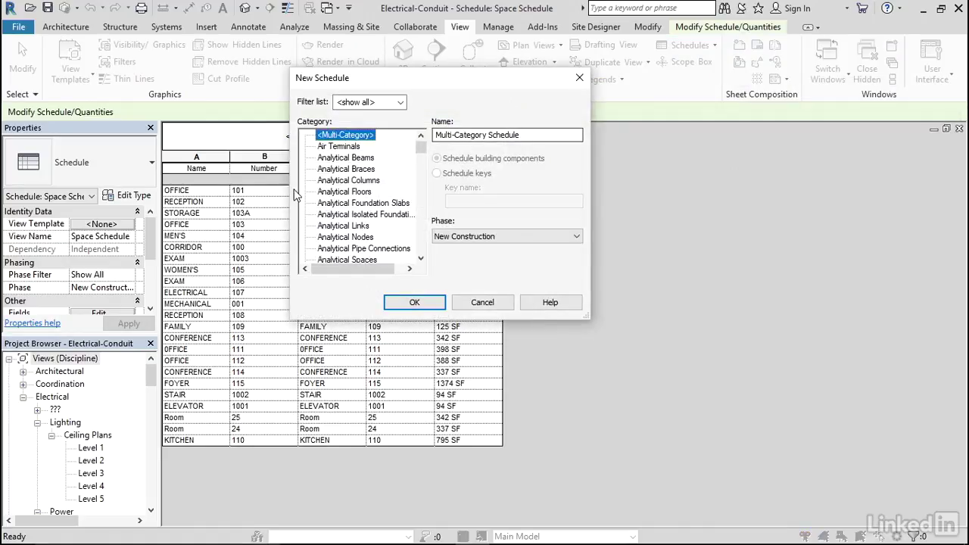
{"action": "left_click", "coordinate": [421, 163]}
{"action": "scroll", "coordinate": [422, 166], "scroll_direction": "down", "scroll_amount": 1}
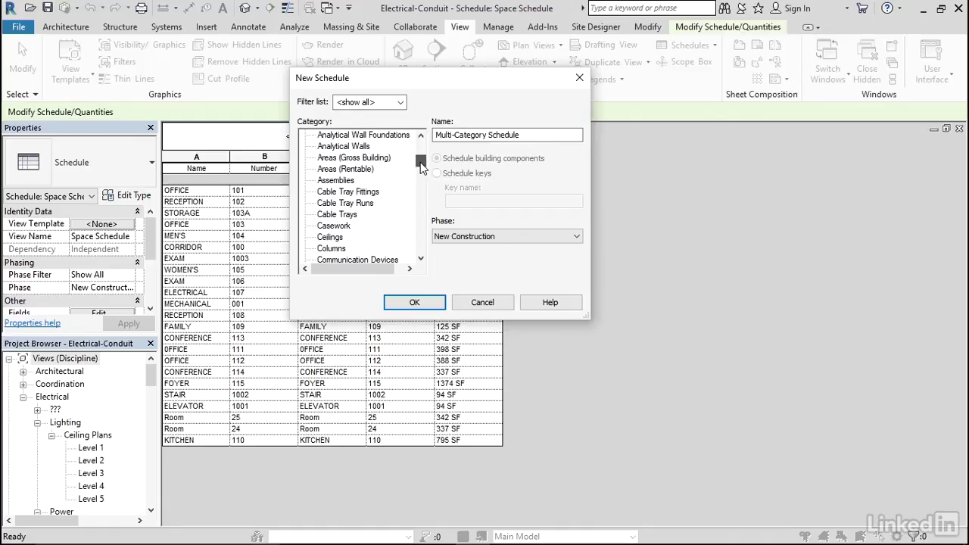
{"action": "scroll", "coordinate": [422, 166], "scroll_direction": "down", "scroll_amount": 1}
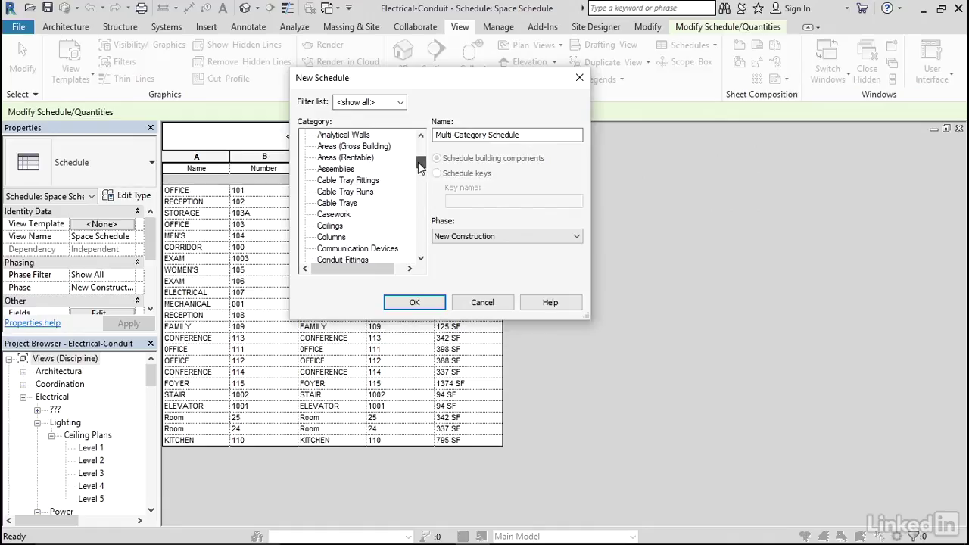
{"action": "scroll", "coordinate": [420, 167], "scroll_direction": "down", "scroll_amount": 1}
{"action": "scroll", "coordinate": [418, 167], "scroll_direction": "down", "scroll_amount": 1}
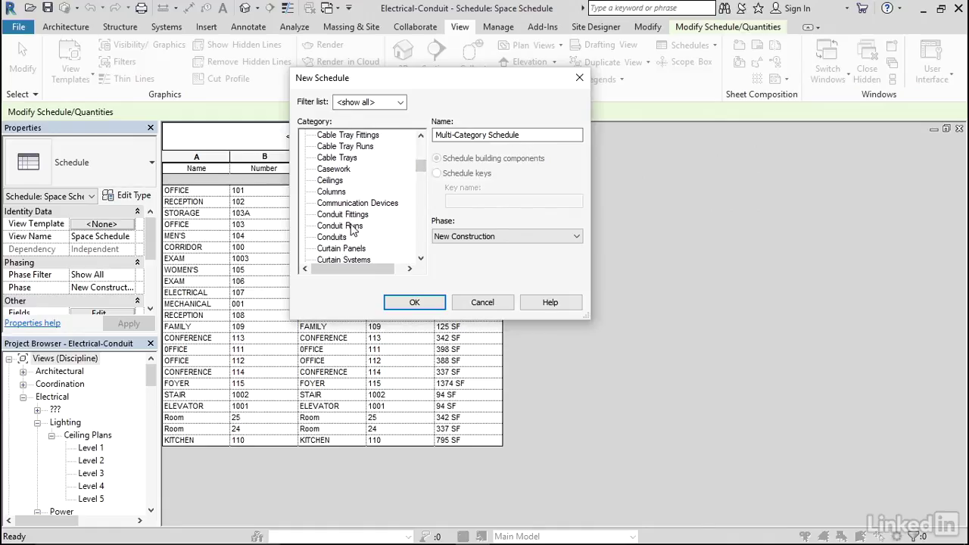
{"action": "left_click", "coordinate": [351, 226]}
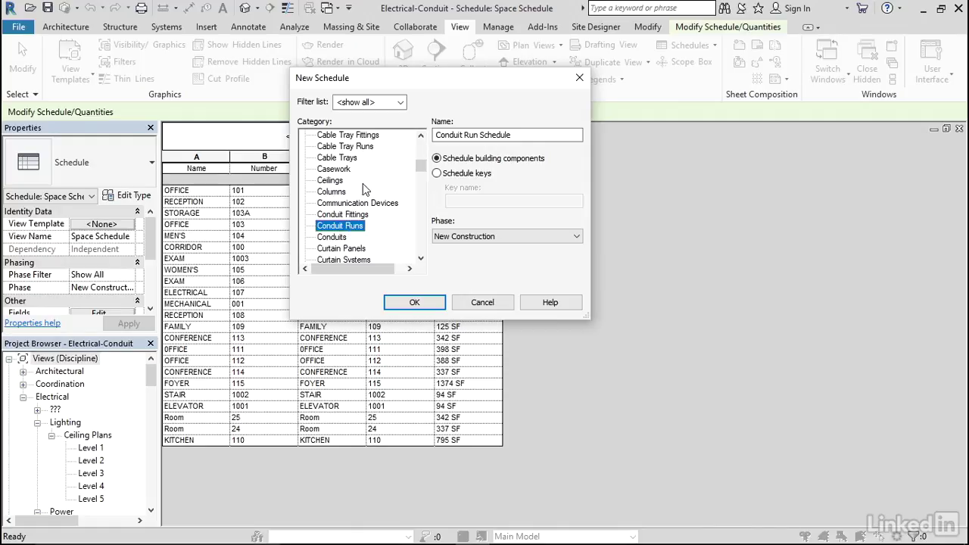
Create the Conduit Run Schedule with Type, Diameter(Trade Size), Length and Count fields
{"action": "left_click", "coordinate": [418, 302]}
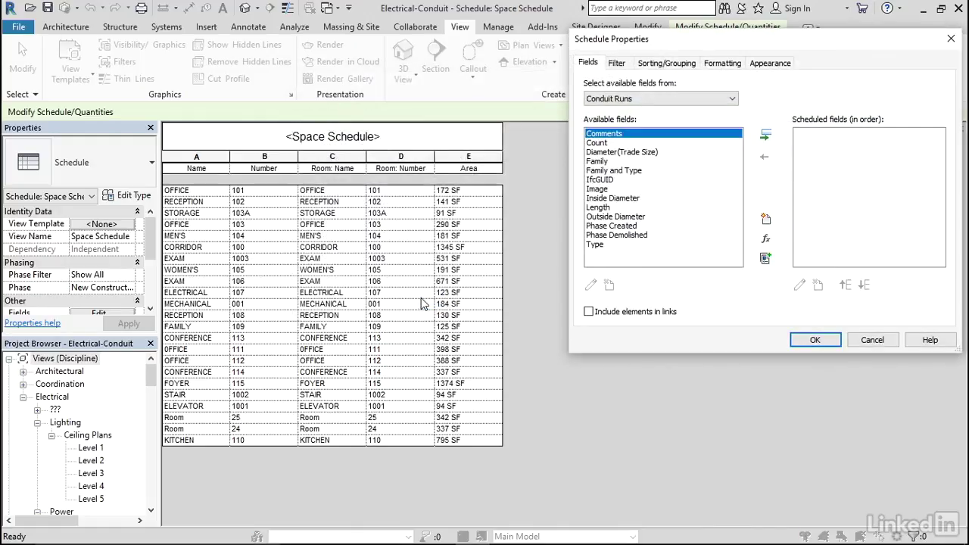
{"action": "left_click_drag", "start_coordinate": [729, 37], "coordinate": [490, 83]}
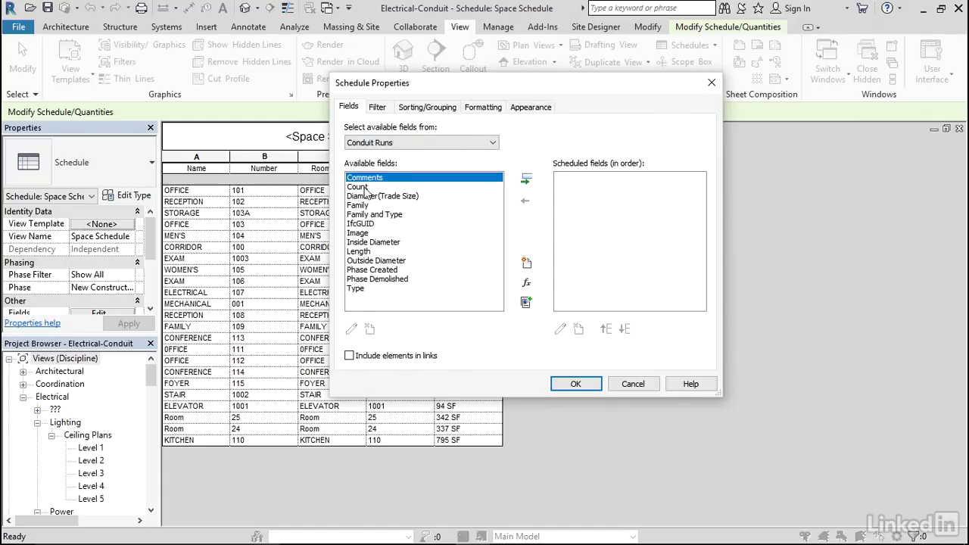
{"action": "left_click", "coordinate": [353, 290]}
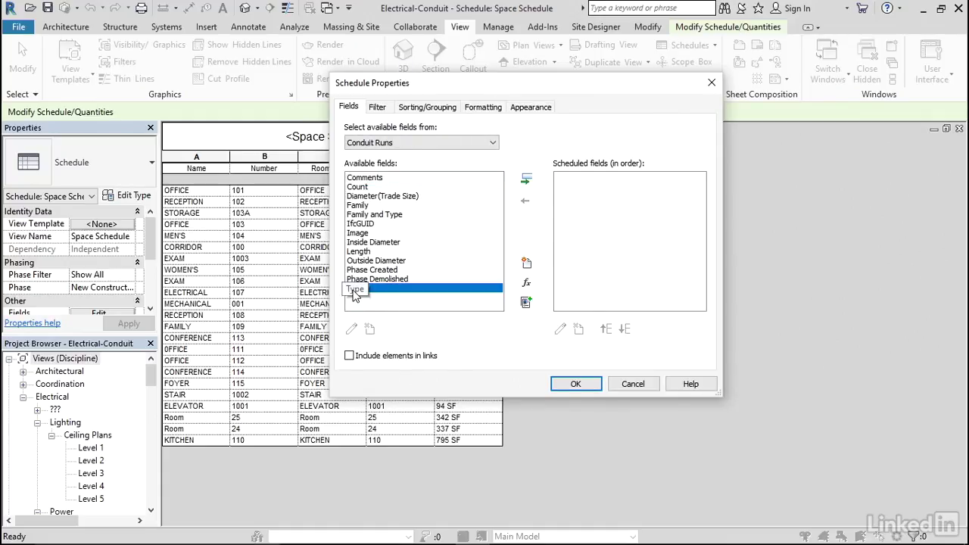
{"action": "left_click", "coordinate": [527, 179]}
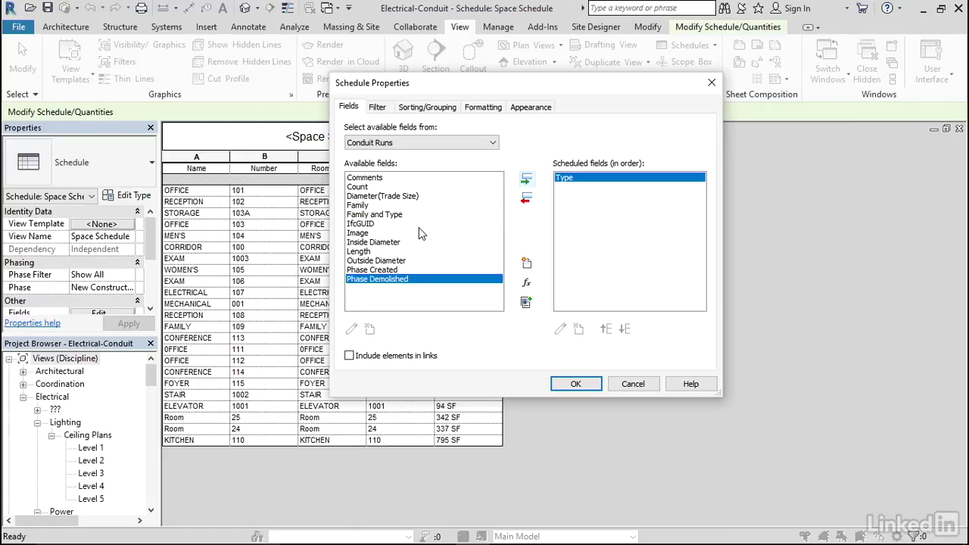
{"action": "left_click", "coordinate": [408, 198]}
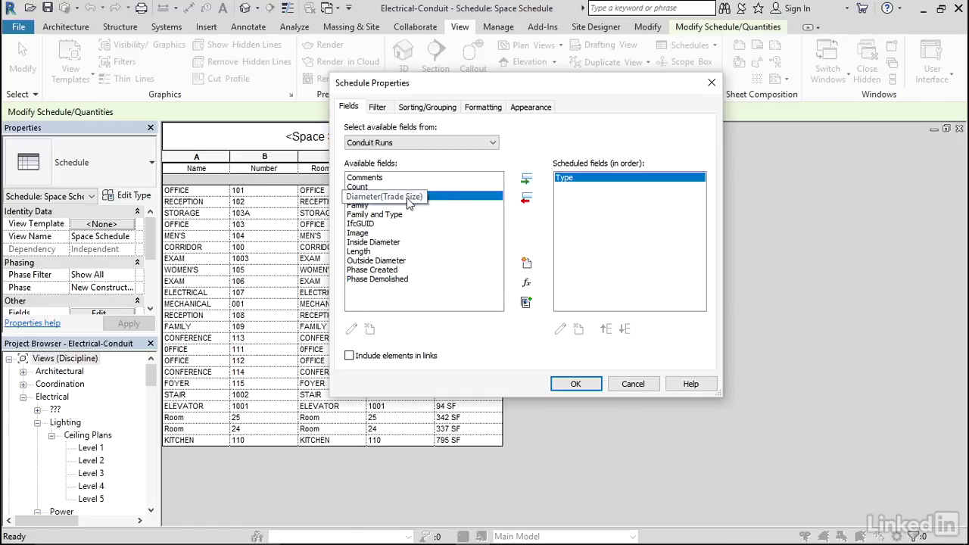
{"action": "left_click", "coordinate": [526, 180]}
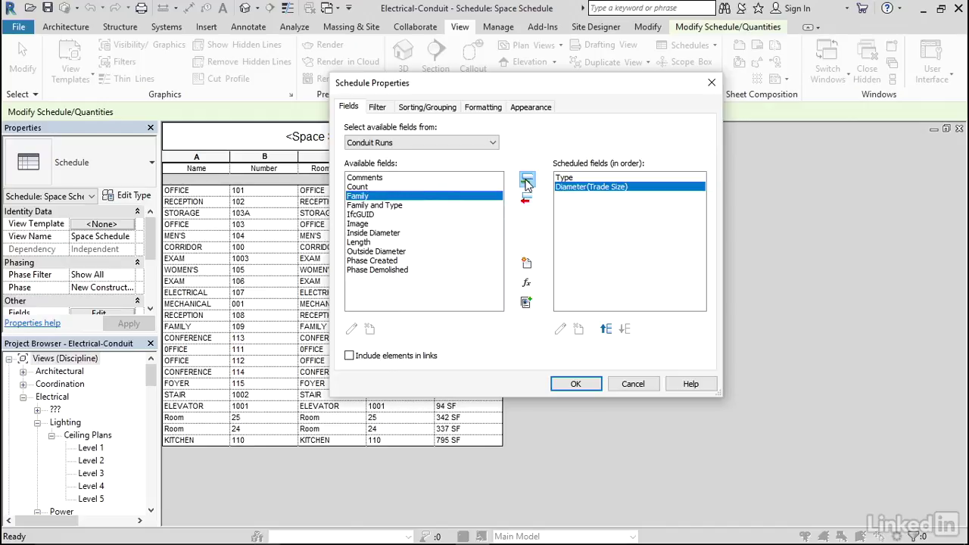
{"action": "left_click", "coordinate": [369, 242]}
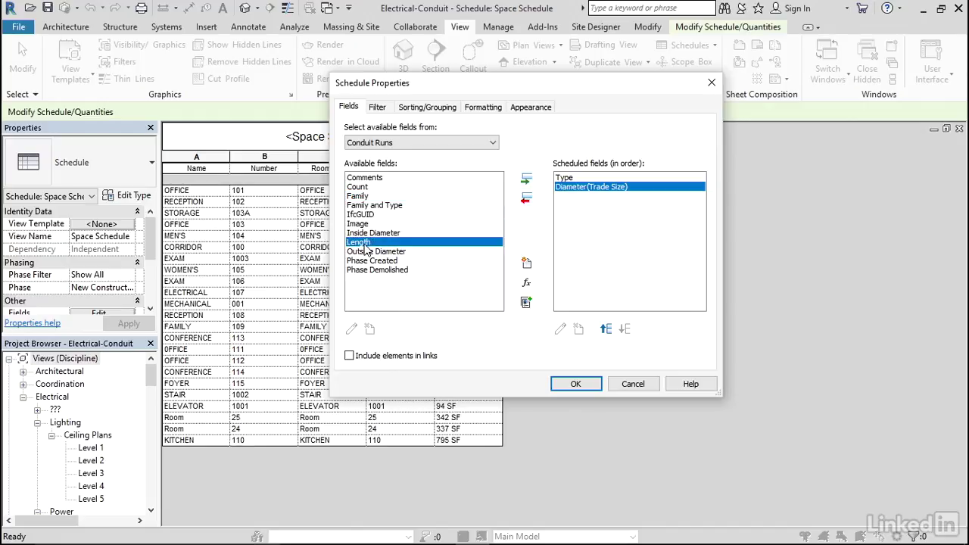
{"action": "left_click", "coordinate": [526, 180]}
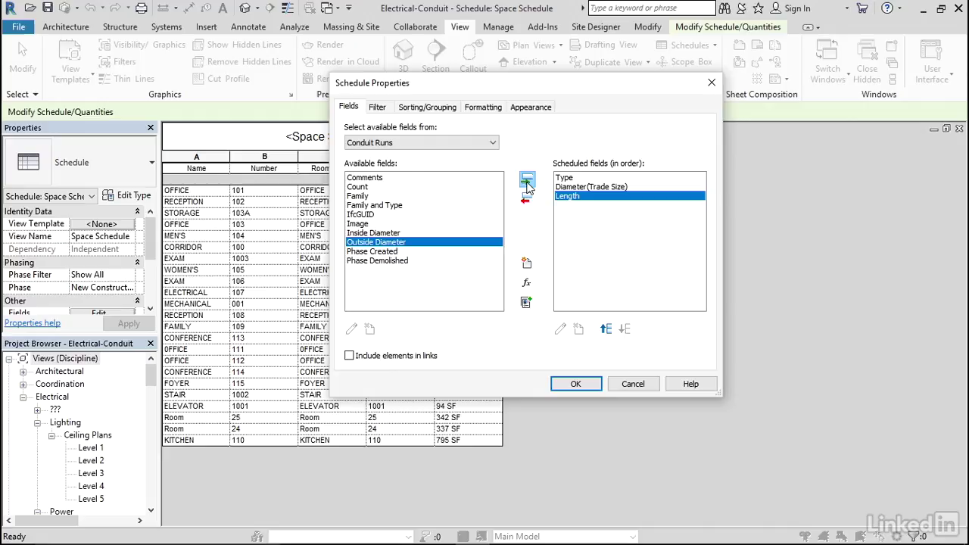
{"action": "left_click", "coordinate": [363, 187]}
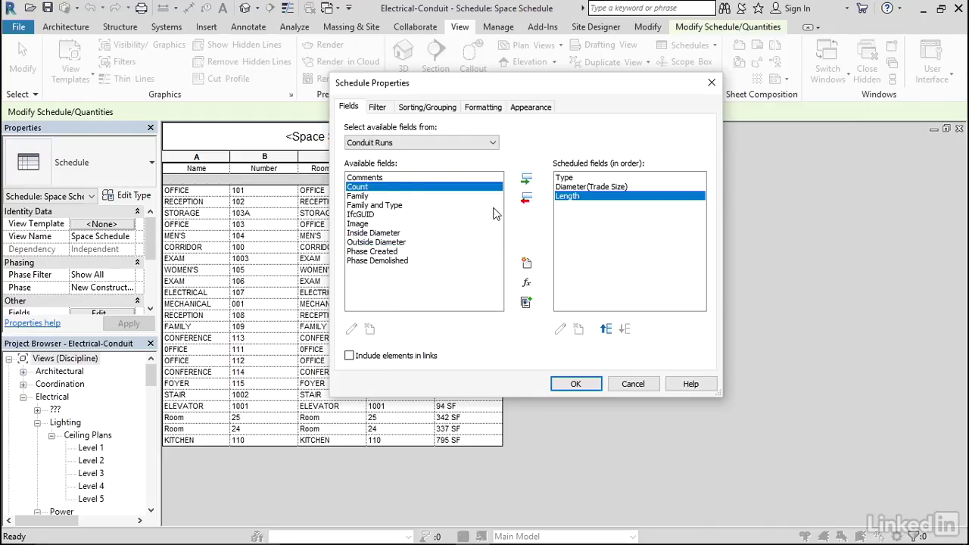
{"action": "left_click", "coordinate": [527, 180]}
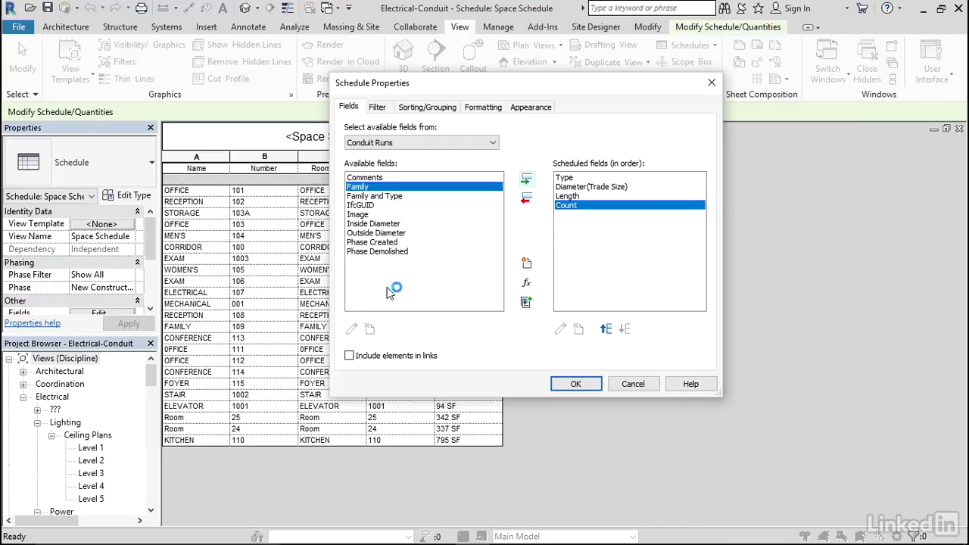
{"action": "left_click", "coordinate": [573, 384]}
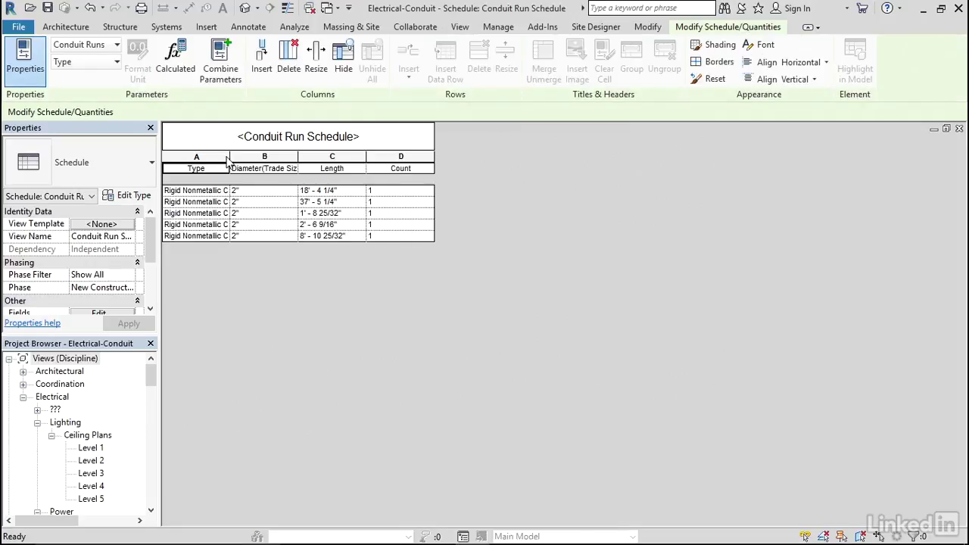
Widen the Type column so names like RNC Sch 40 and Set Screw Zinc show fully
{"action": "left_click_drag", "start_coordinate": [229, 157], "coordinate": [336, 159]}
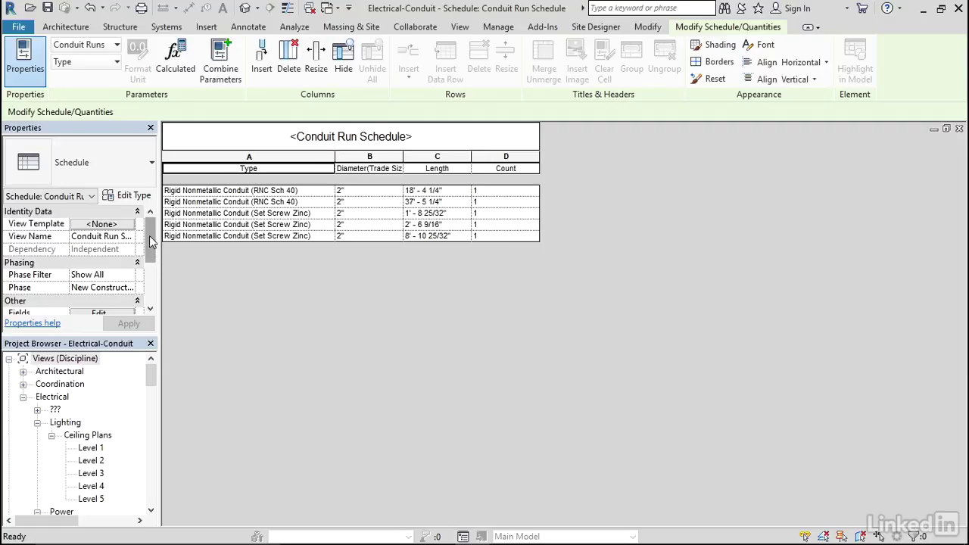
{"action": "left_click_drag", "start_coordinate": [151, 235], "coordinate": [153, 274]}
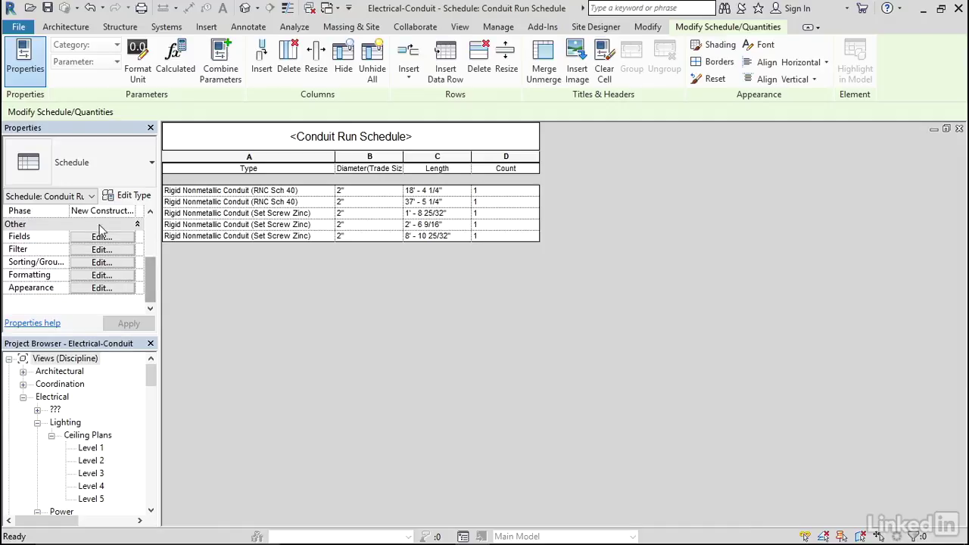
Sort the schedule by Type with a title, count and totals footer plus grand totals
{"action": "left_click", "coordinate": [98, 263]}
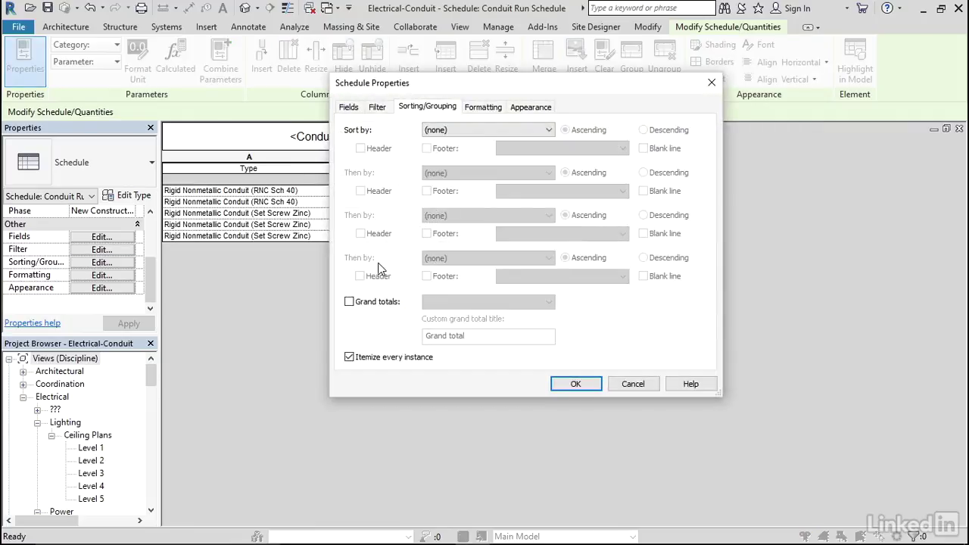
{"action": "left_click", "coordinate": [485, 130]}
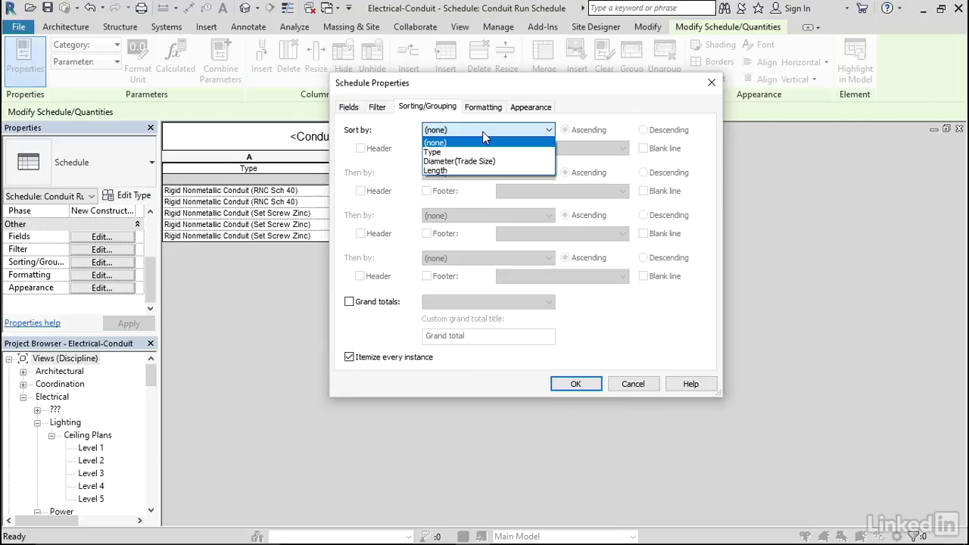
{"action": "left_click", "coordinate": [454, 153]}
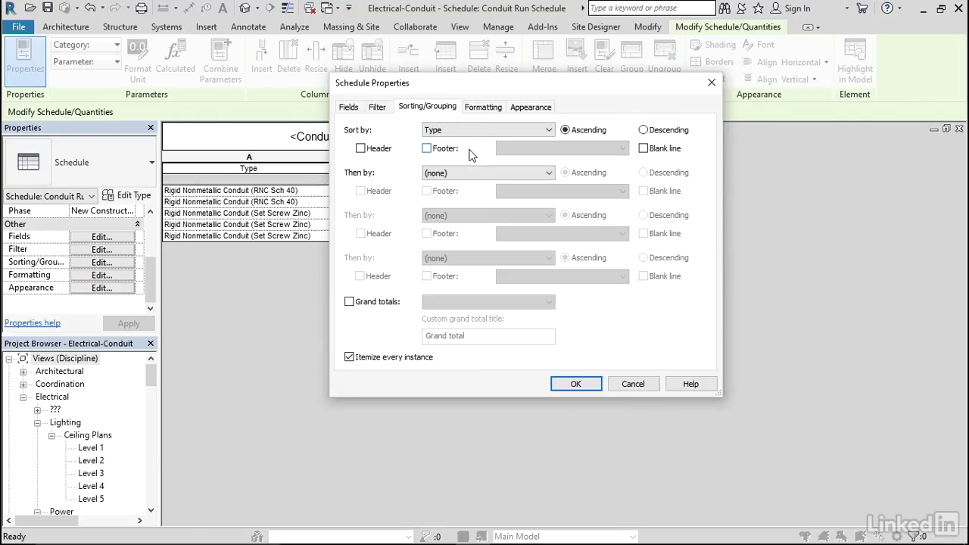
{"action": "left_click_drag", "start_coordinate": [474, 84], "coordinate": [561, 51]}
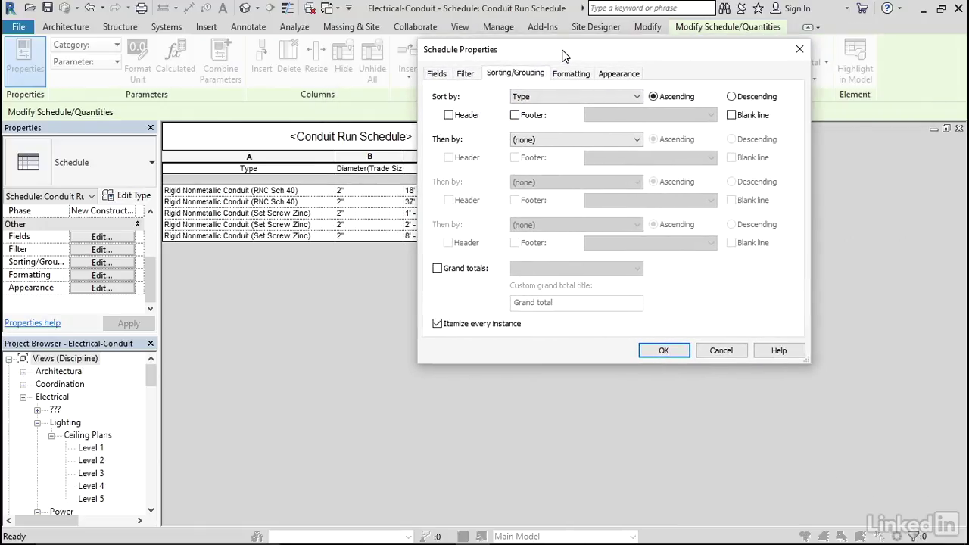
{"action": "left_click", "coordinate": [515, 116]}
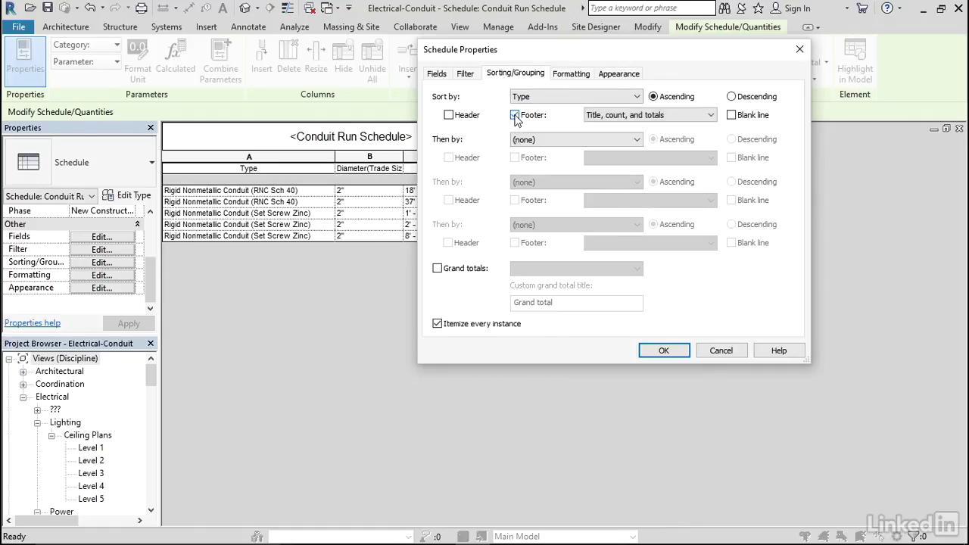
{"action": "left_click", "coordinate": [437, 269]}
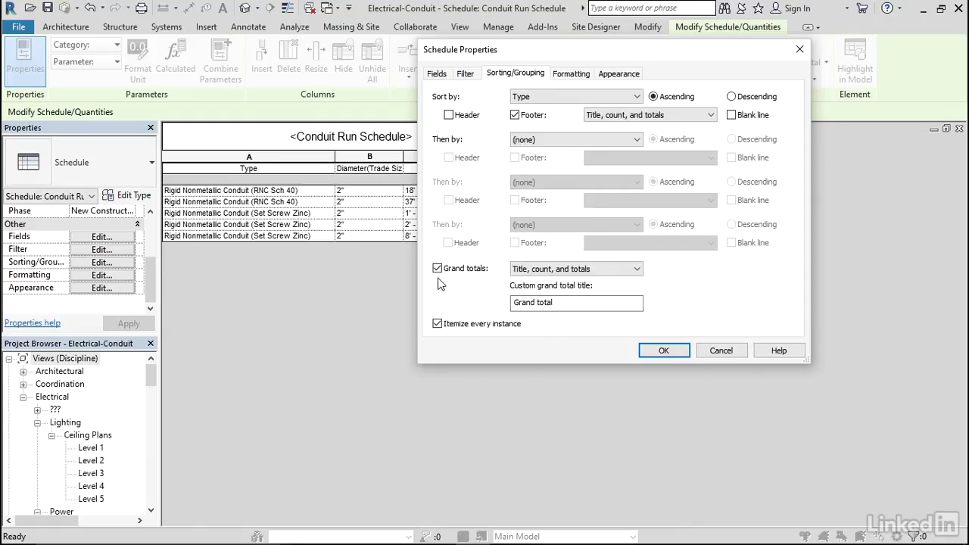
Set the Length and Count columns to Calculate totals and apply the schedule properties
{"action": "left_click", "coordinate": [569, 75]}
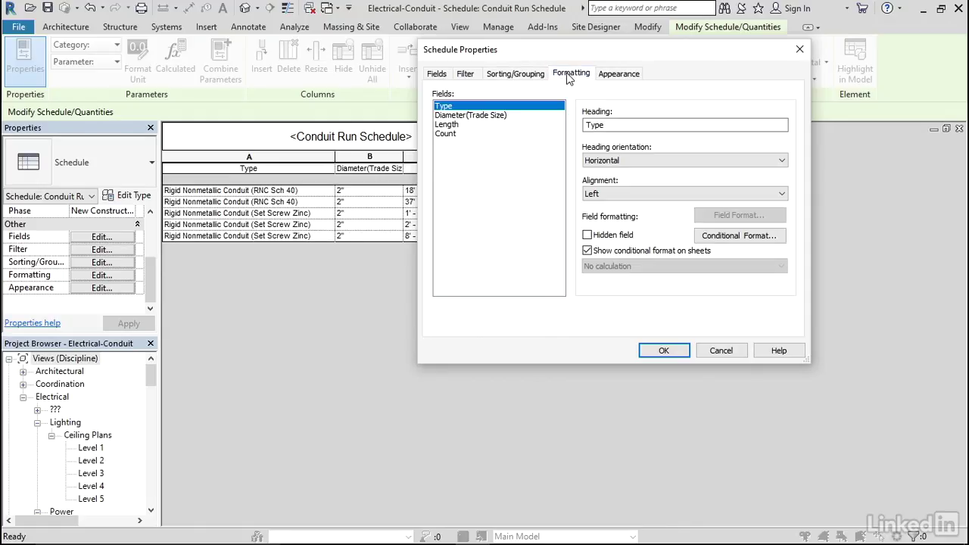
{"action": "left_click", "coordinate": [450, 126]}
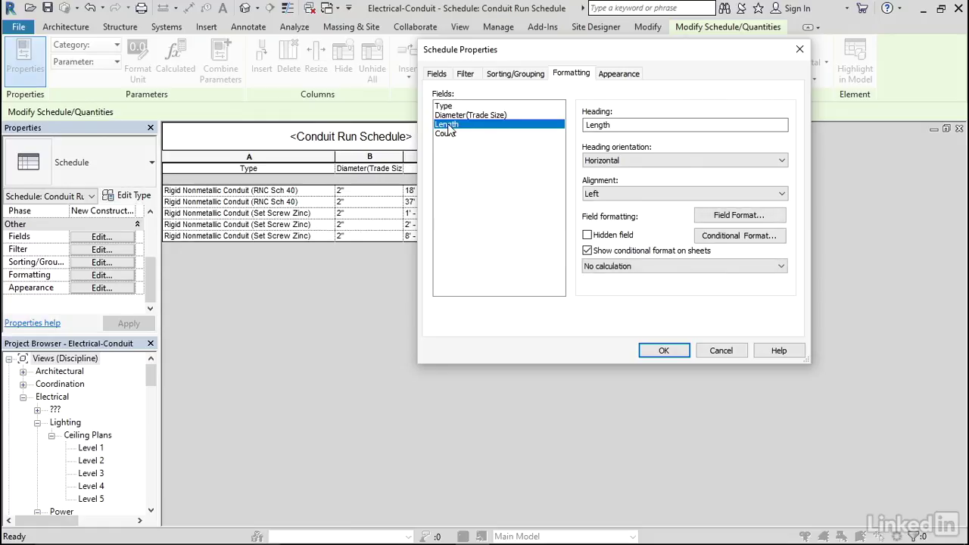
{"action": "left_click", "coordinate": [642, 266]}
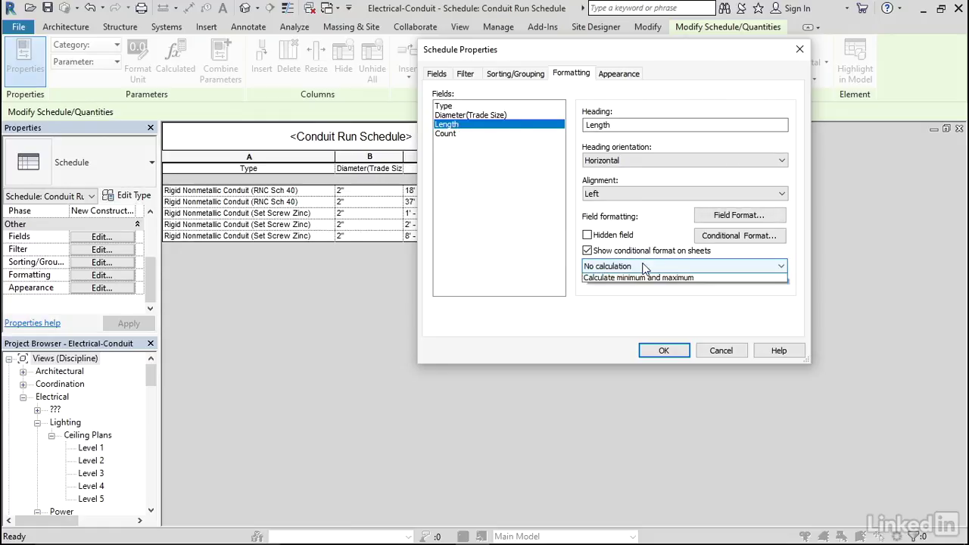
{"action": "left_click", "coordinate": [633, 284]}
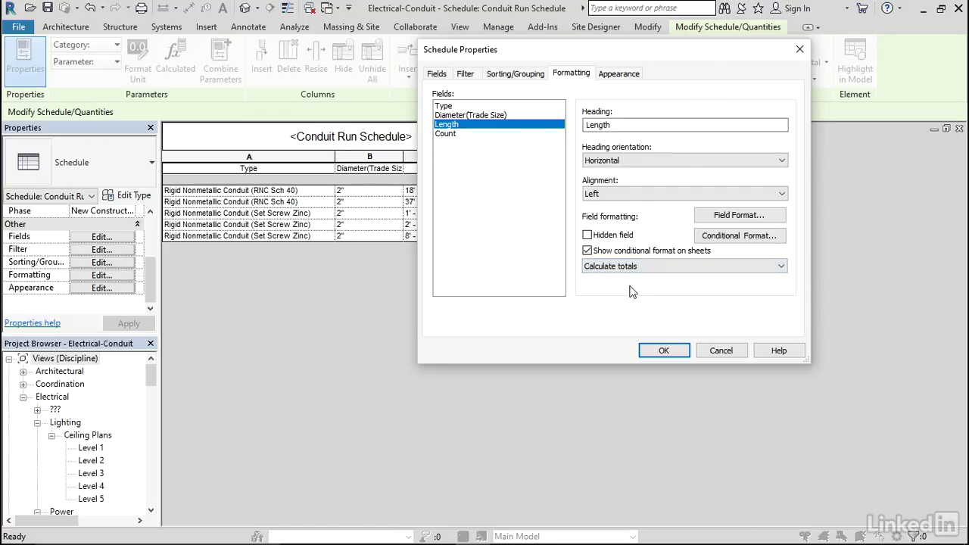
{"action": "left_click_drag", "start_coordinate": [526, 57], "coordinate": [644, 52]}
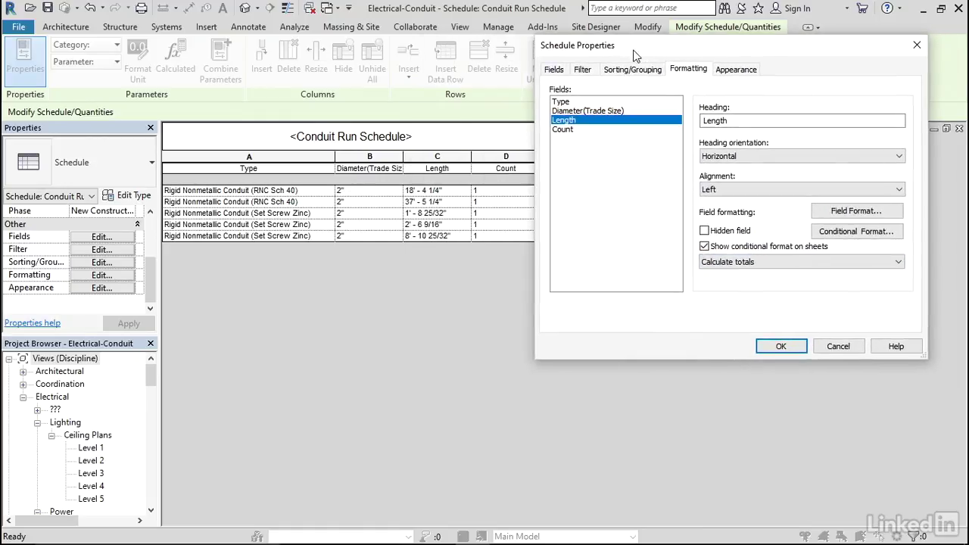
{"action": "left_click", "coordinate": [569, 130]}
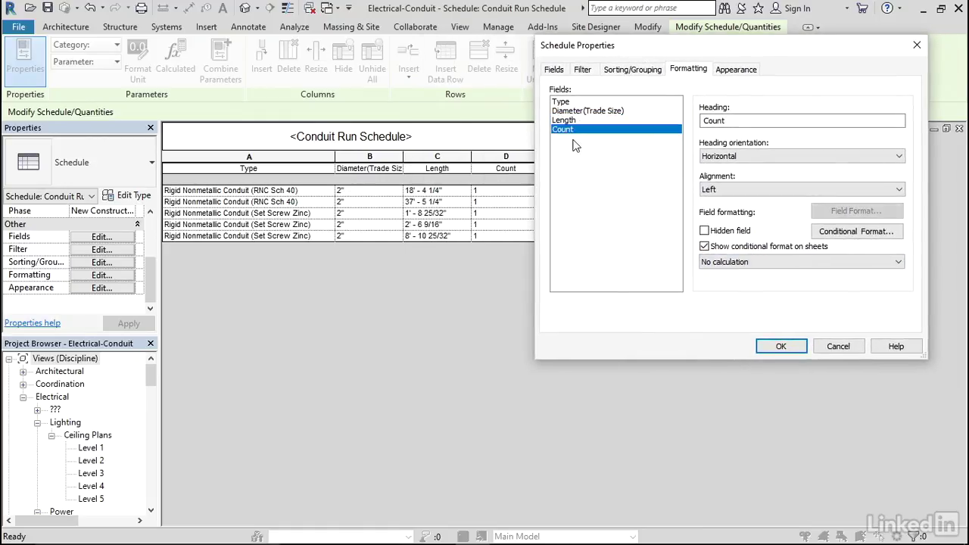
{"action": "left_click", "coordinate": [740, 262]}
{"action": "left_click", "coordinate": [742, 280]}
{"action": "left_click", "coordinate": [781, 346]}
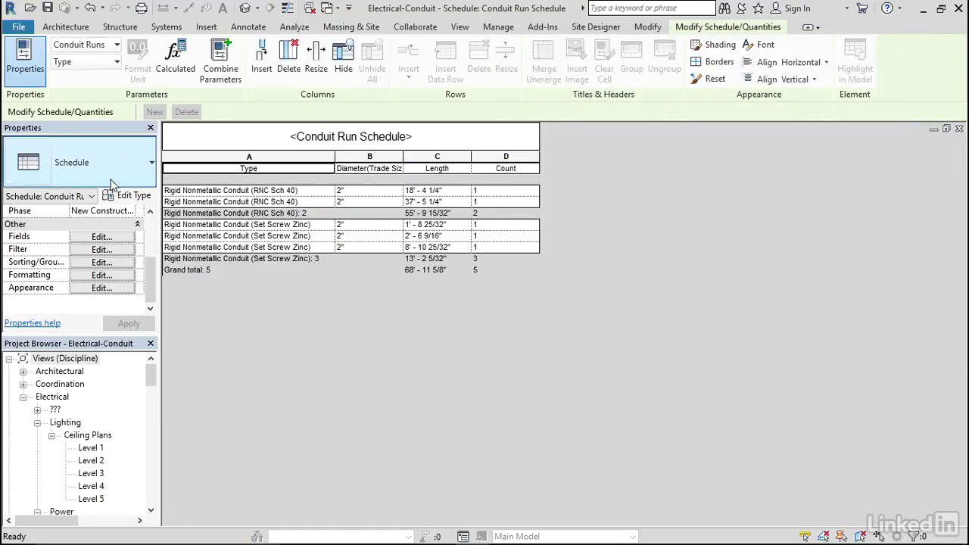
{"action": "left_click", "coordinate": [30, 9]}
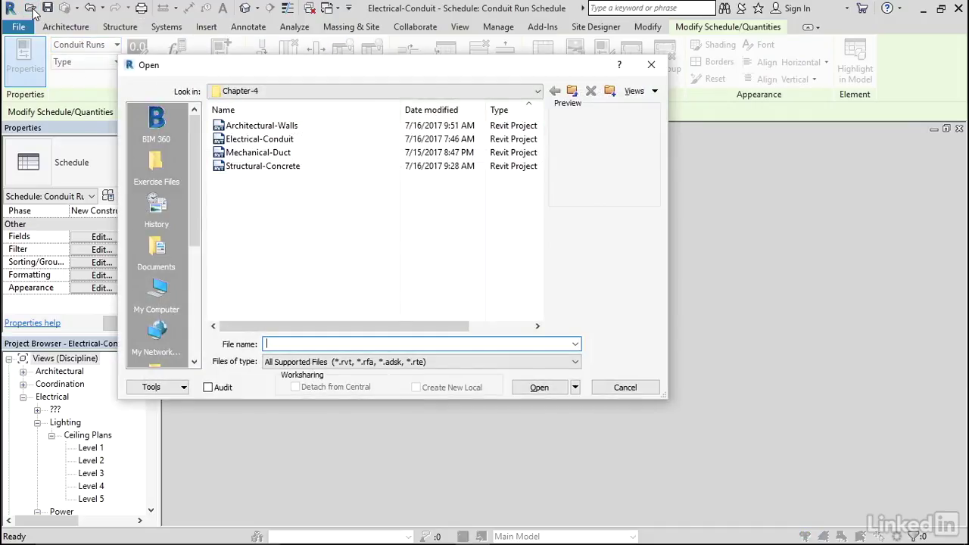
Open Mechanical-Duct.rvt from the Chapter-4 folder
{"action": "left_click", "coordinate": [258, 152]}
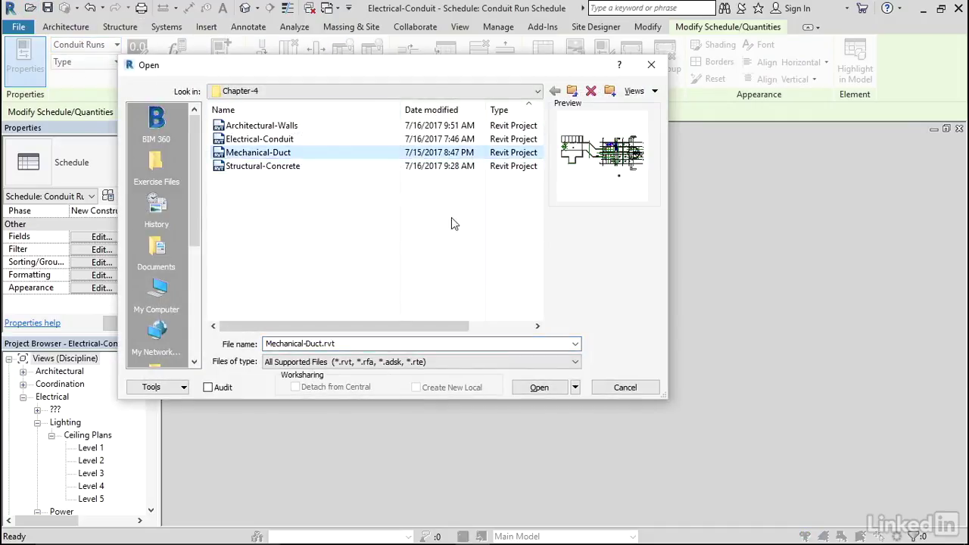
{"action": "left_click", "coordinate": [558, 388]}
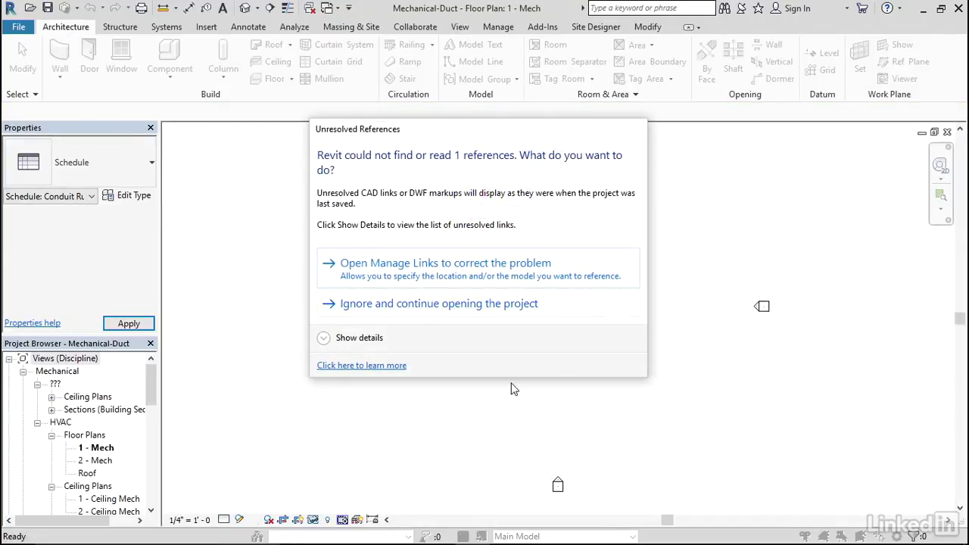
Reload the missing Architectural.rvt link from Architectural-Walls.rvt in Manage Links
{"action": "left_click", "coordinate": [446, 264]}
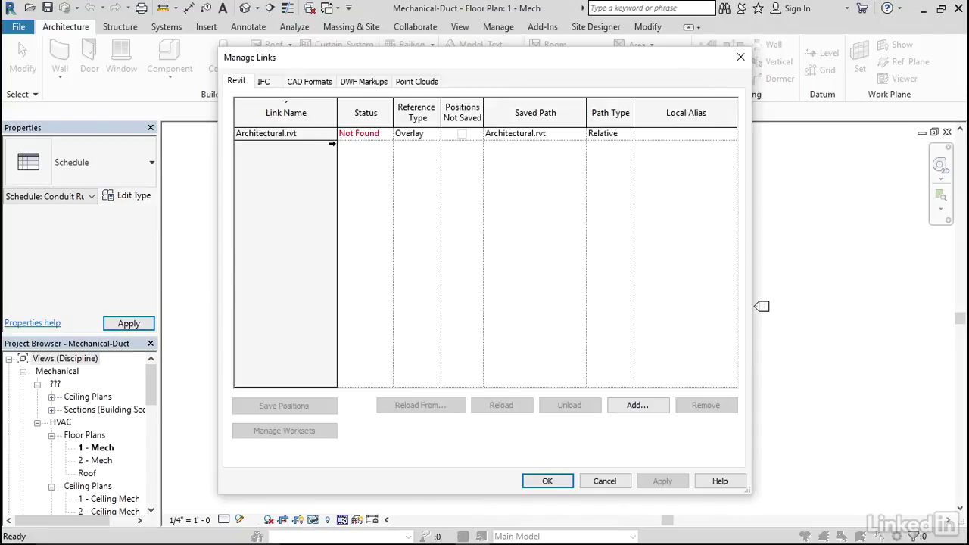
{"action": "left_click", "coordinate": [306, 135]}
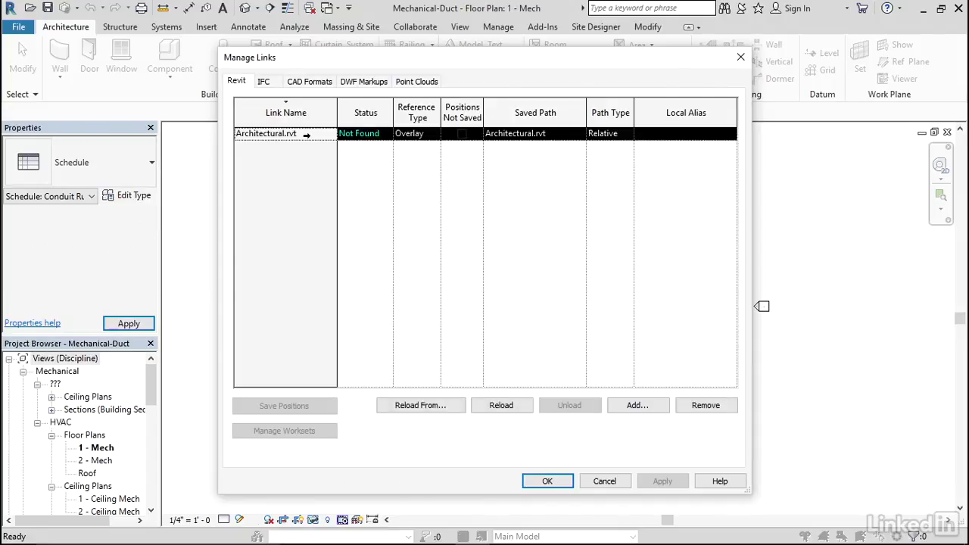
{"action": "left_click", "coordinate": [447, 406]}
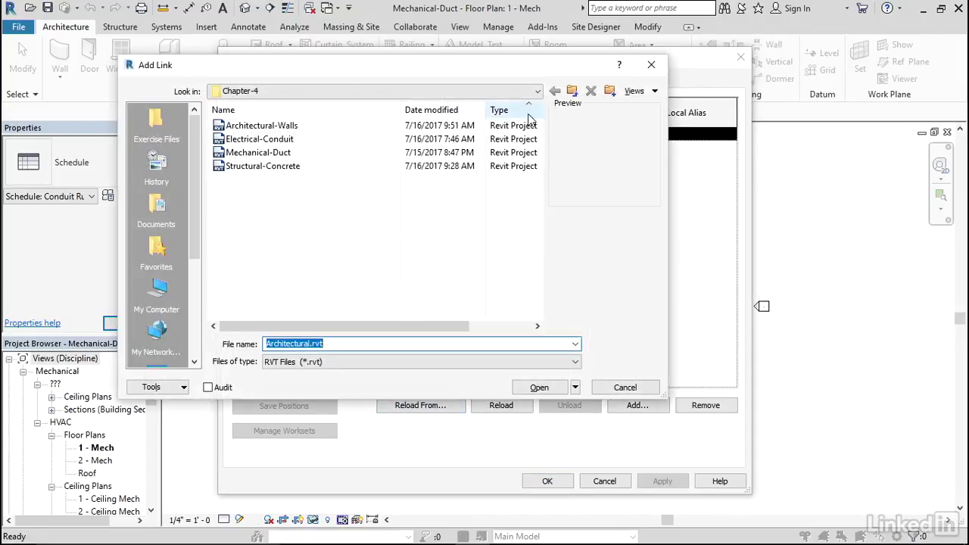
{"action": "left_click", "coordinate": [287, 128]}
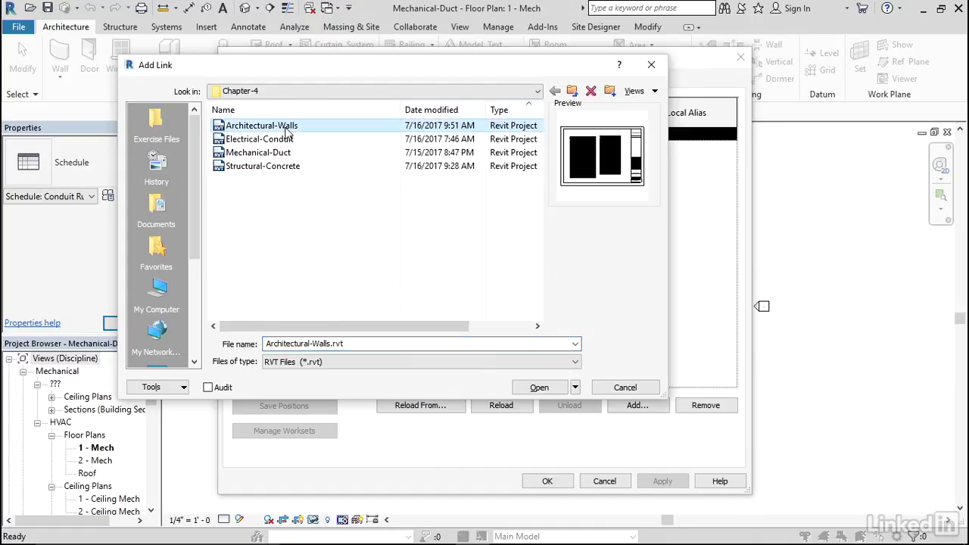
{"action": "left_click", "coordinate": [539, 388]}
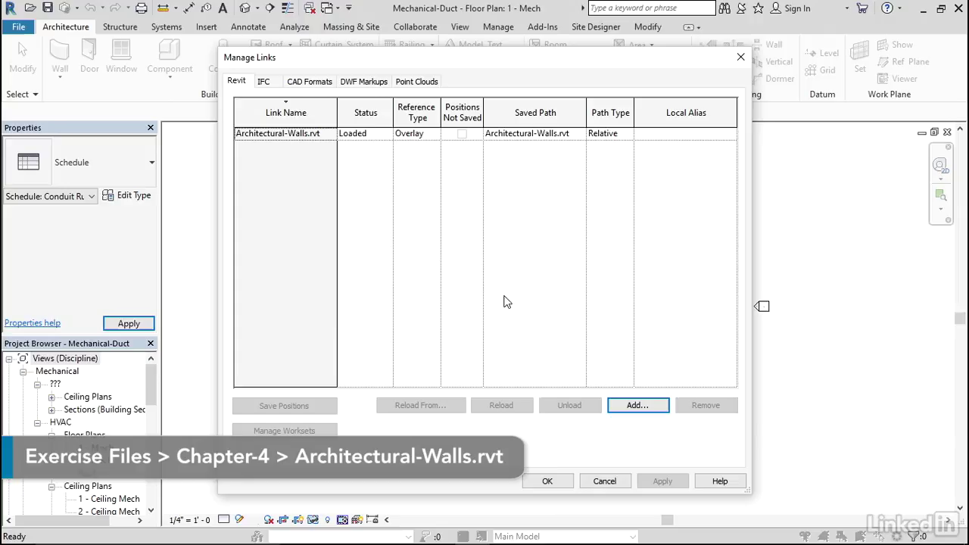
Accept the link changes and recentre the 1 - Mech floor plan on the ductwork
{"action": "left_click", "coordinate": [548, 482]}
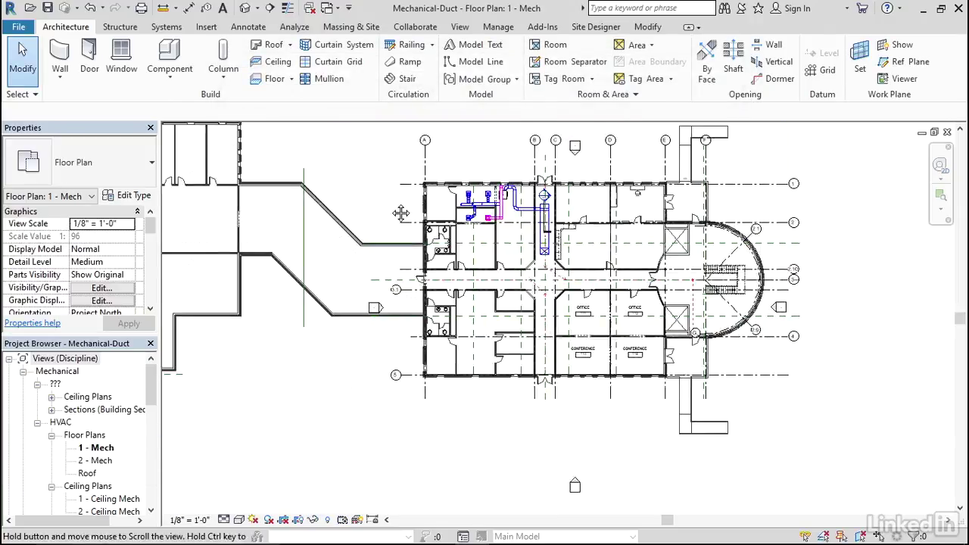
{"action": "middle_click_drag", "start_coordinate": [530, 332], "coordinate": [563, 361]}
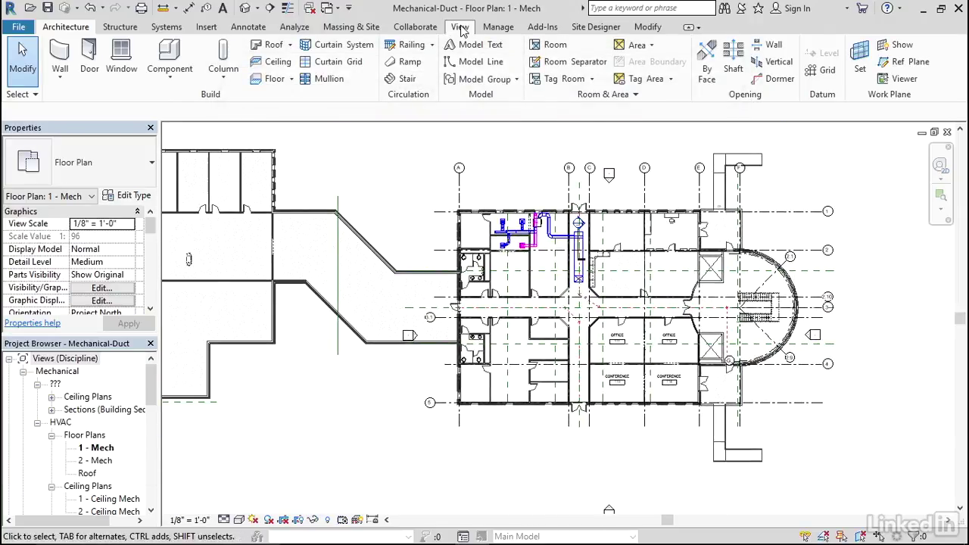
{"action": "scroll", "coordinate": [528, 231], "scroll_direction": "up", "scroll_amount": 8}
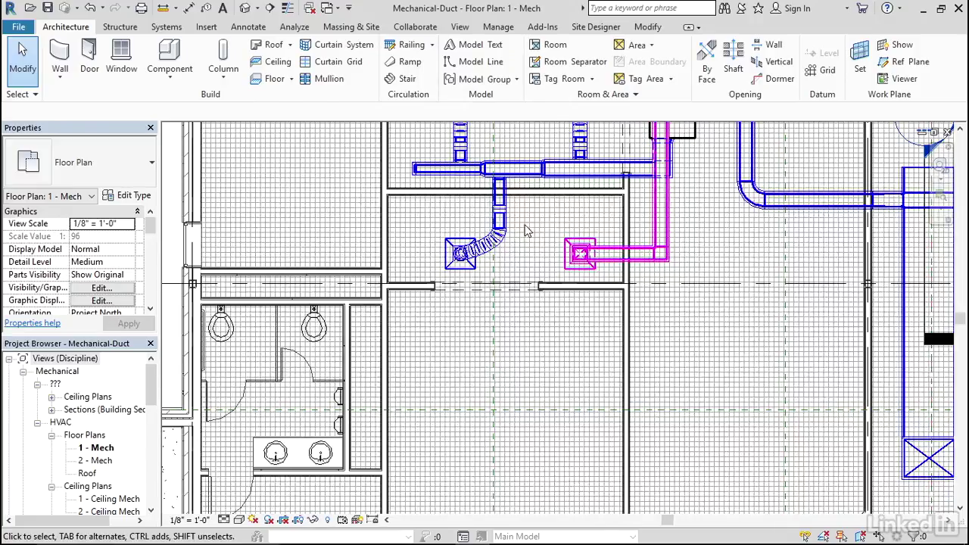
{"action": "scroll", "coordinate": [528, 231], "scroll_direction": "down", "scroll_amount": 10}
{"action": "middle_click_drag", "start_coordinate": [527, 231], "coordinate": [526, 263]}
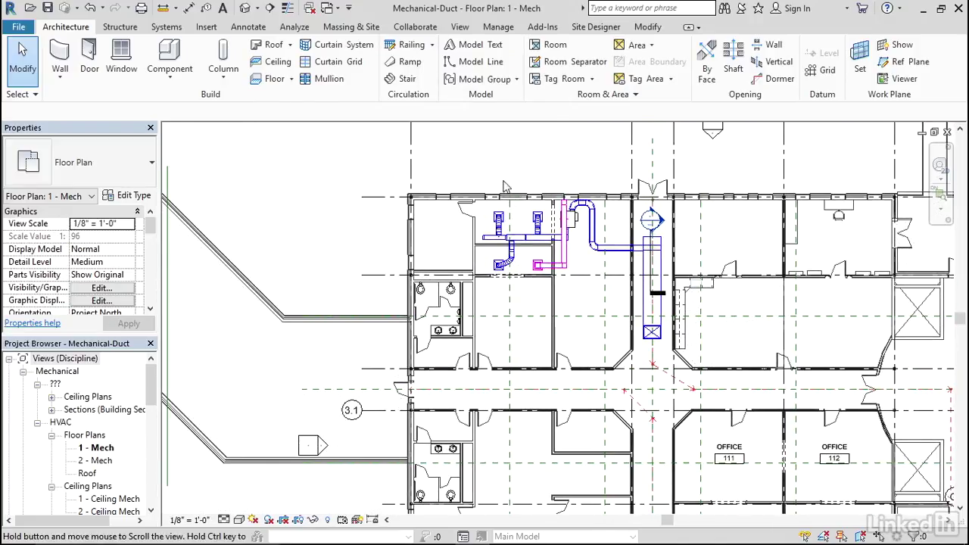
Start a new Schedule/Quantities view for the Ducts category, named Duct Schedule
{"action": "left_click", "coordinate": [460, 29]}
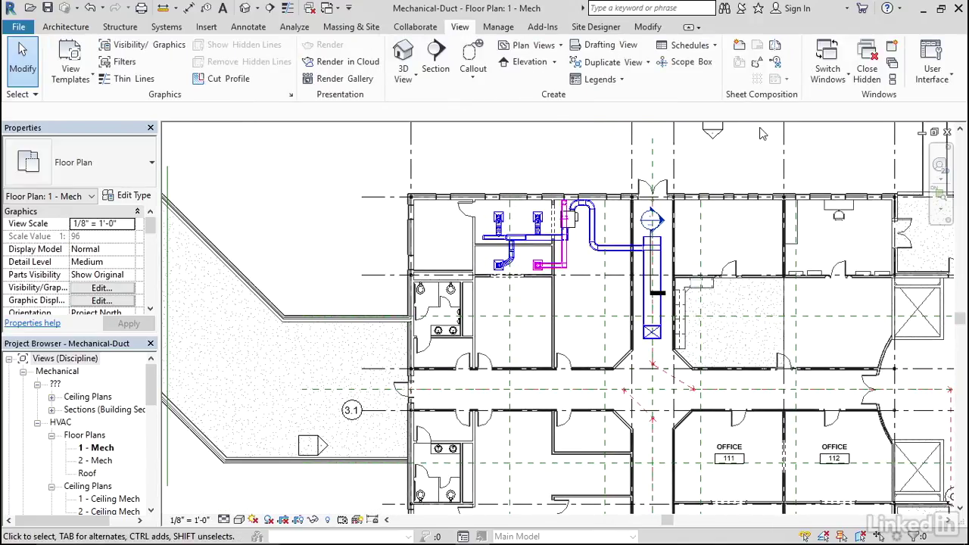
{"action": "left_click", "coordinate": [704, 45]}
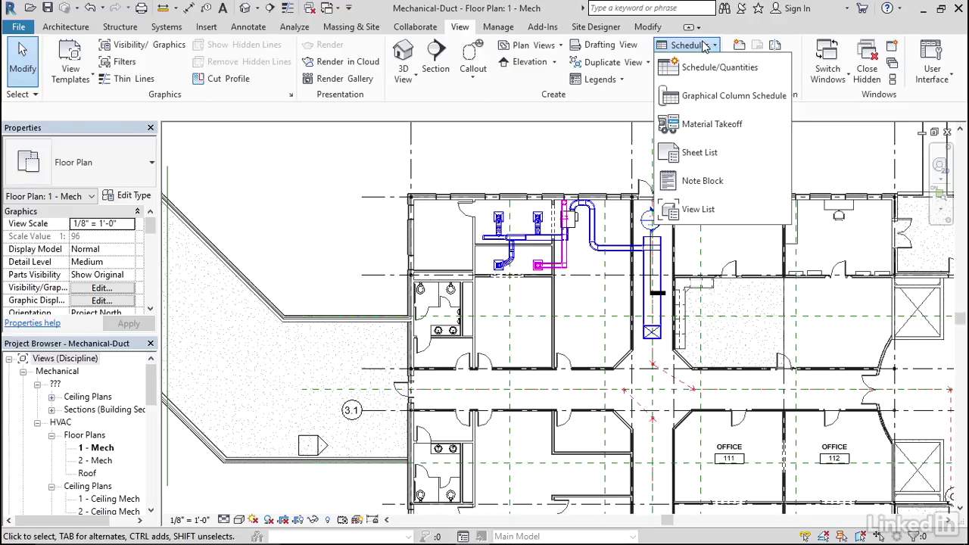
{"action": "left_click", "coordinate": [731, 75]}
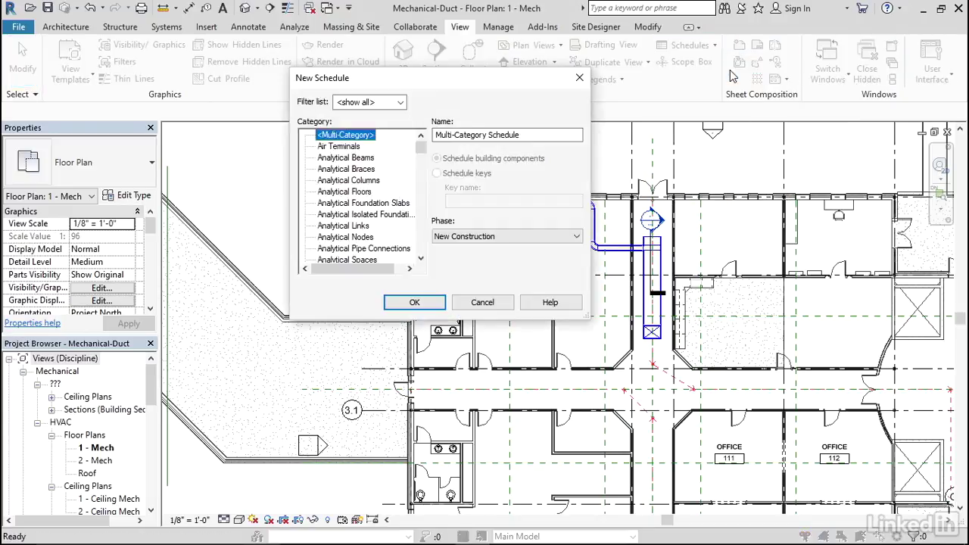
{"action": "left_click_drag", "start_coordinate": [419, 155], "coordinate": [428, 187]}
{"action": "left_click", "coordinate": [328, 248]}
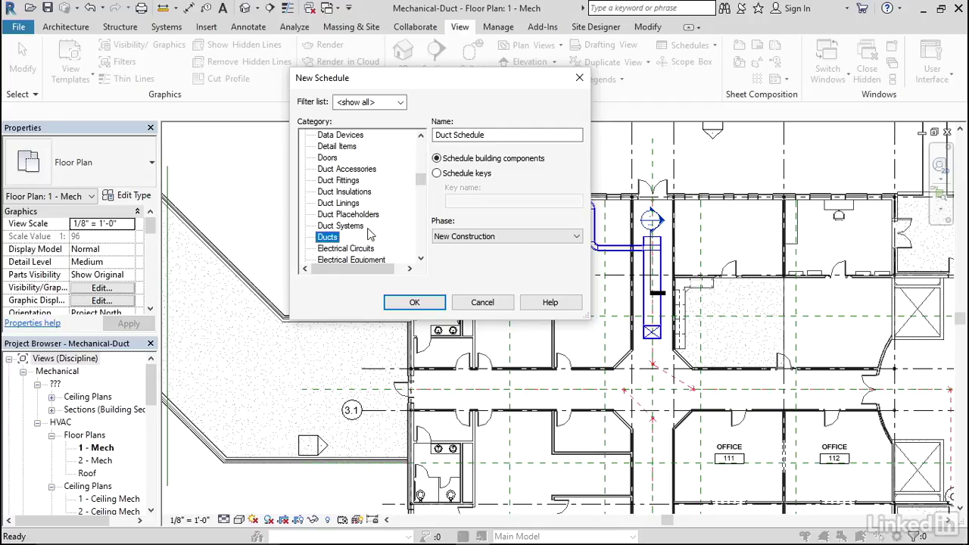
Confirm the Duct Schedule and add the Type and Overall Size fields
{"action": "left_click", "coordinate": [416, 302]}
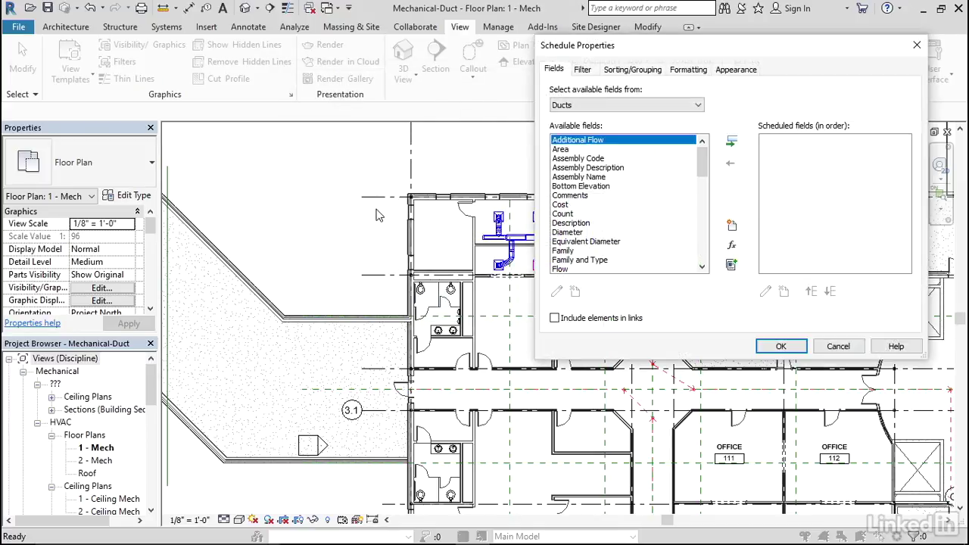
{"action": "left_click_drag", "start_coordinate": [652, 50], "coordinate": [362, 92]}
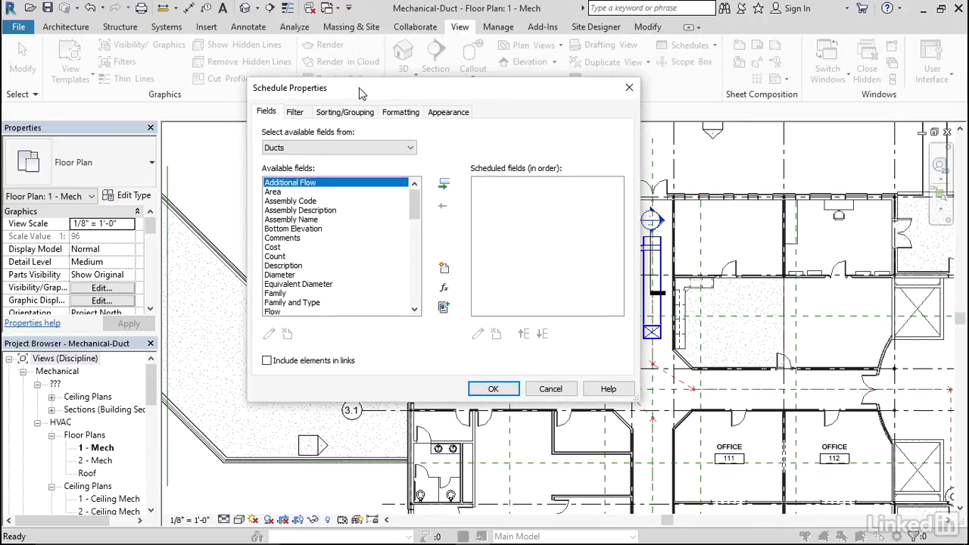
{"action": "left_click_drag", "start_coordinate": [415, 210], "coordinate": [417, 281]}
{"action": "left_click", "coordinate": [285, 266]}
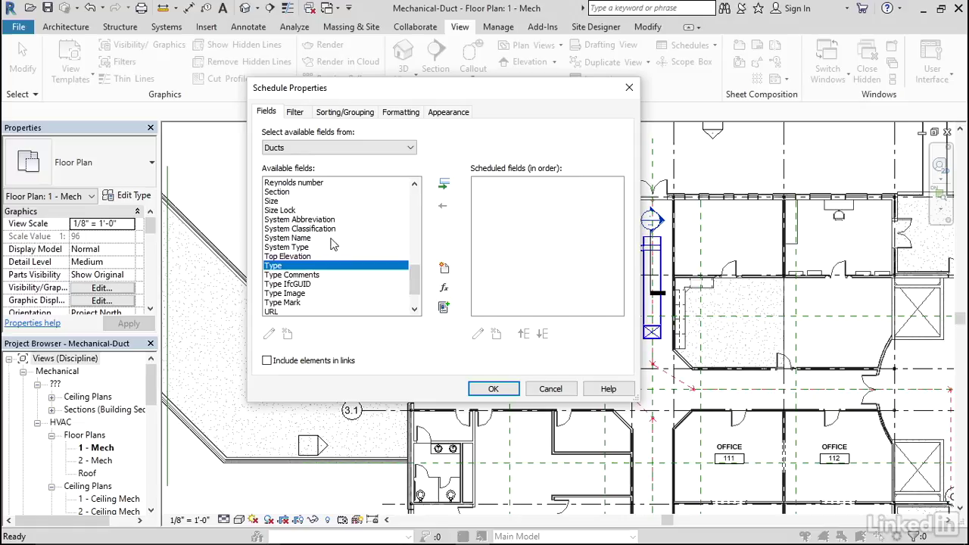
{"action": "left_click", "coordinate": [445, 185]}
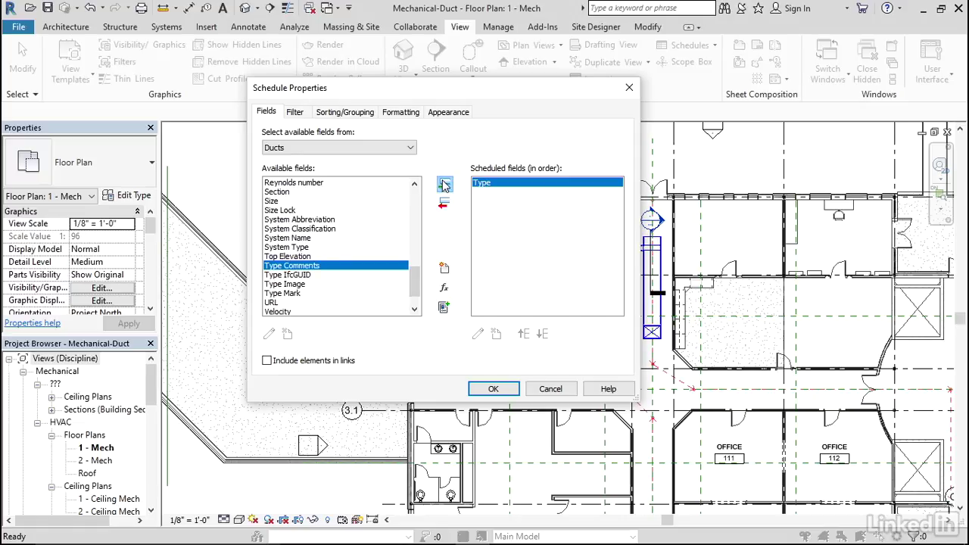
{"action": "left_click_drag", "start_coordinate": [417, 287], "coordinate": [417, 255]}
{"action": "left_click", "coordinate": [303, 275]}
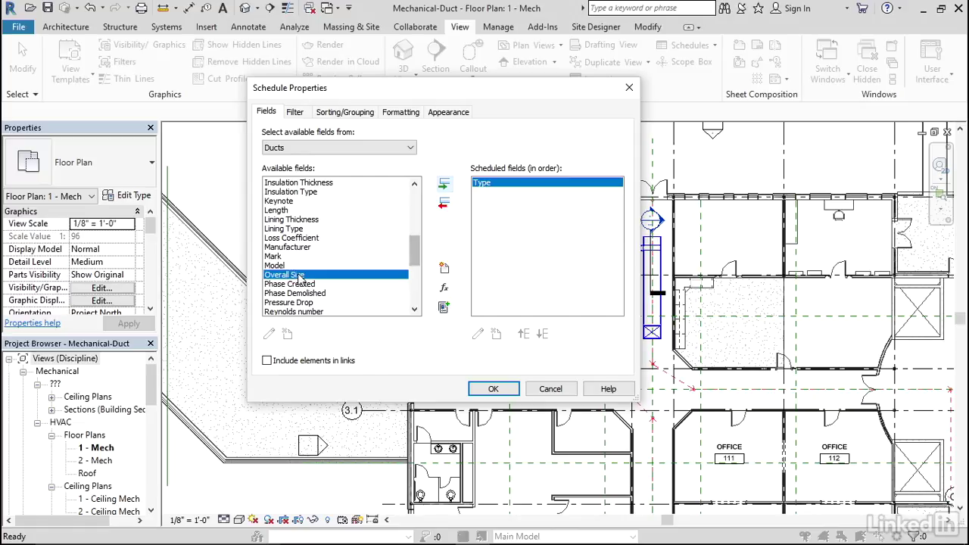
{"action": "left_click", "coordinate": [446, 185]}
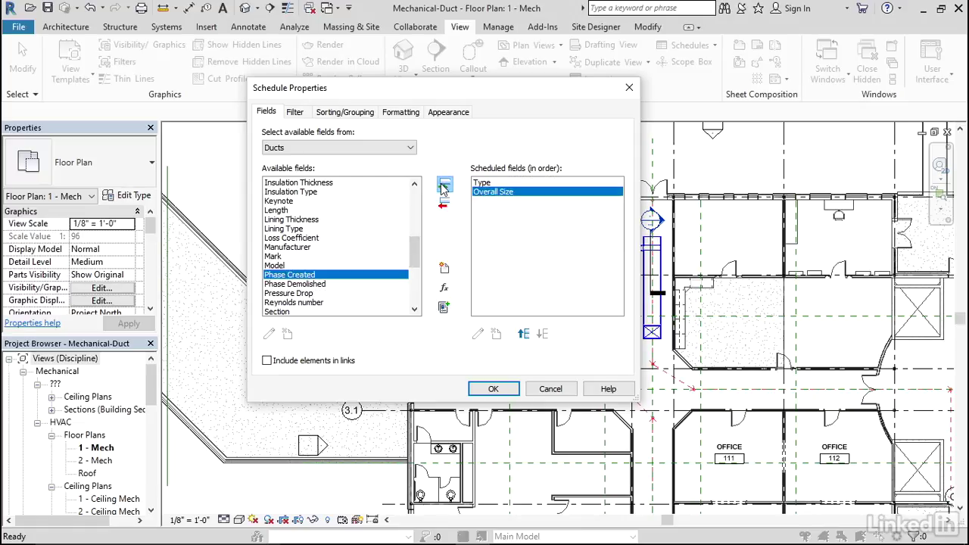
Add Insulation Thickness, Insulation Type and Length as the remaining scheduled fields
{"action": "left_click", "coordinate": [307, 184]}
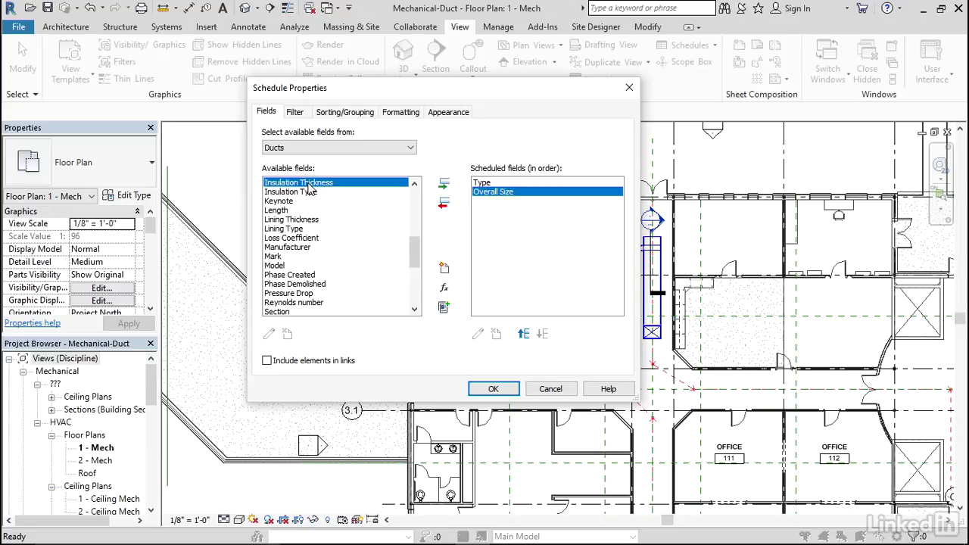
{"action": "left_click", "coordinate": [303, 192], "text": "shift"}
{"action": "left_click", "coordinate": [445, 184]}
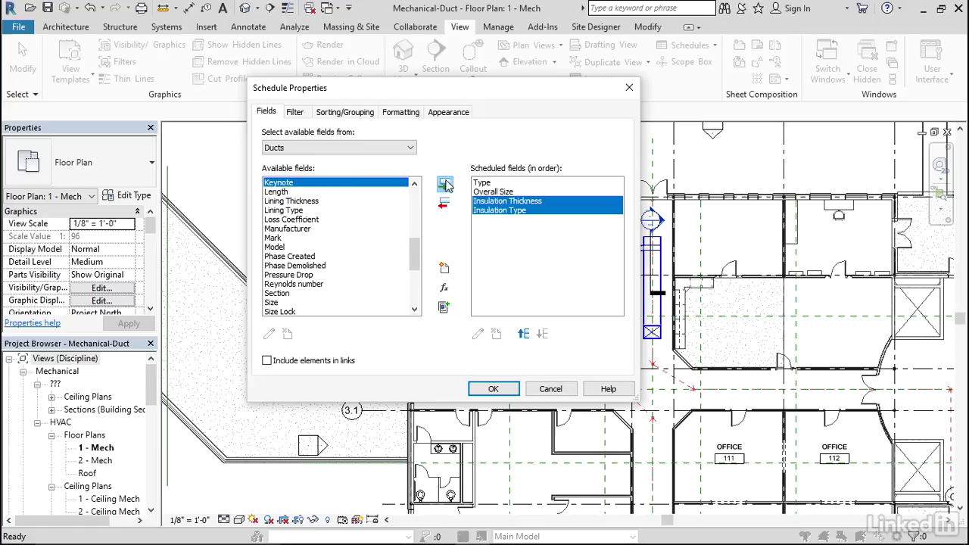
{"action": "left_click", "coordinate": [283, 194]}
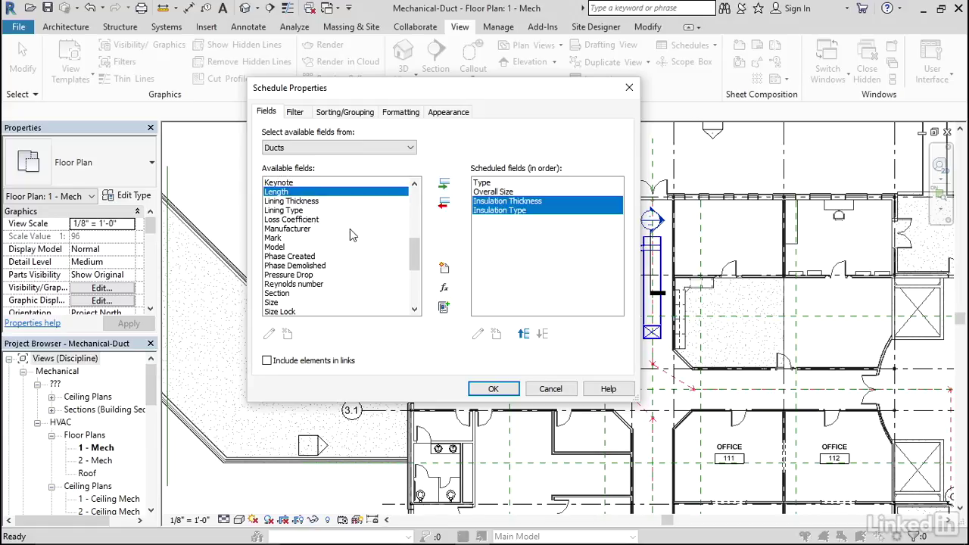
{"action": "left_click", "coordinate": [444, 186]}
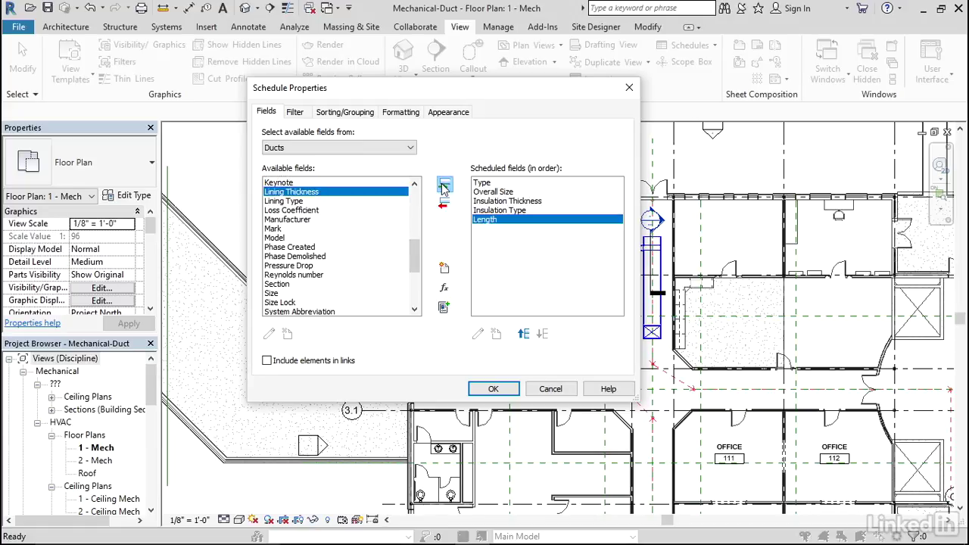
Sort the duct schedule by Type with a totals footer for each Type group
{"action": "left_click", "coordinate": [342, 113]}
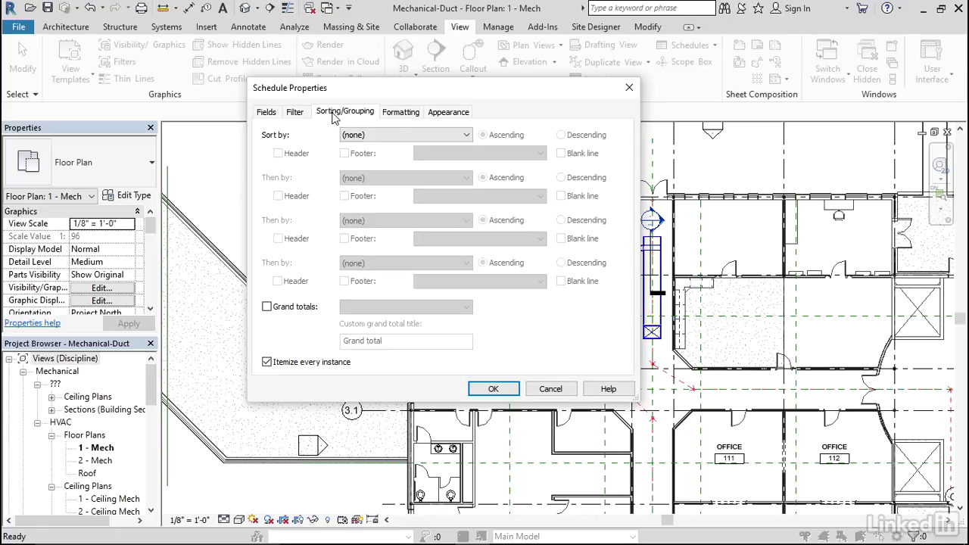
{"action": "left_click", "coordinate": [406, 136]}
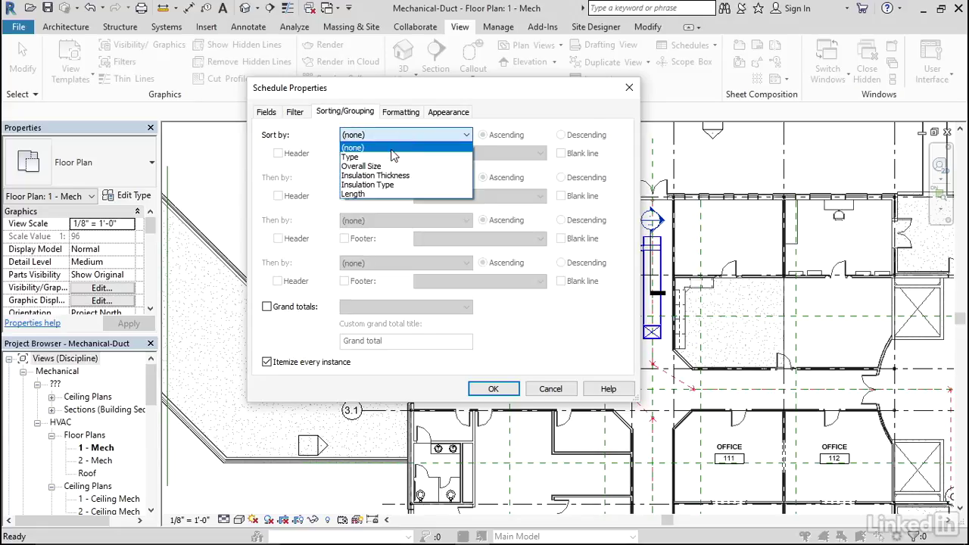
{"action": "left_click", "coordinate": [393, 157]}
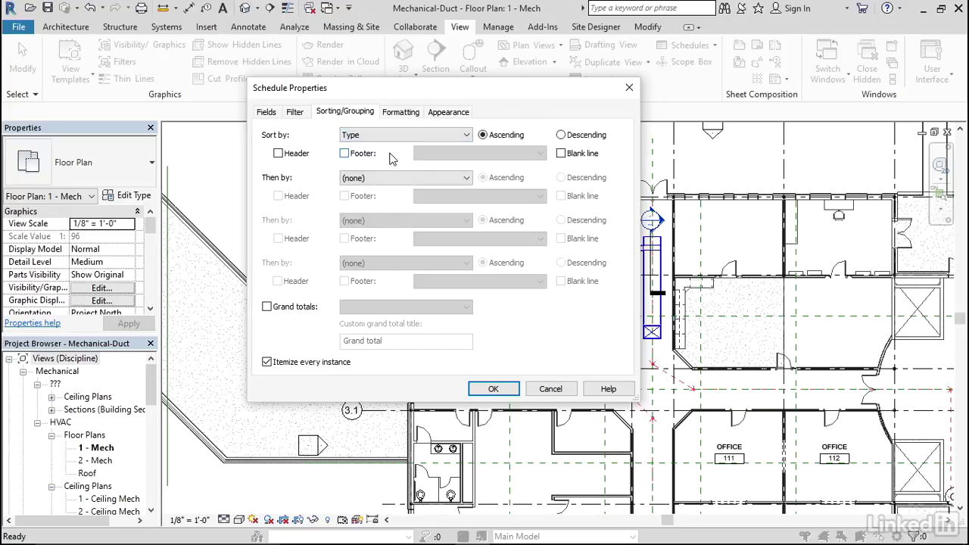
{"action": "left_click", "coordinate": [344, 154]}
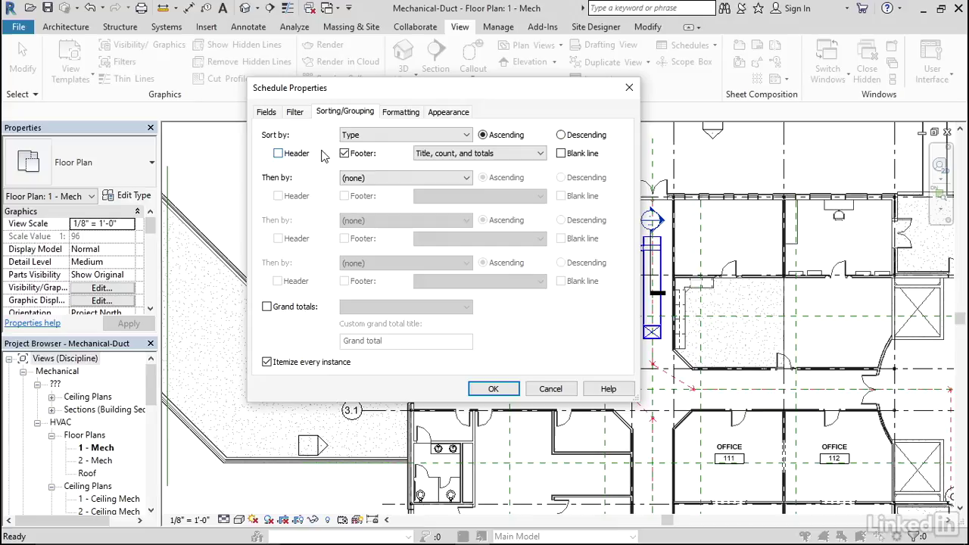
Add a second sort by Overall Size with footers, and turn on Grand totals
{"action": "left_click", "coordinate": [405, 179]}
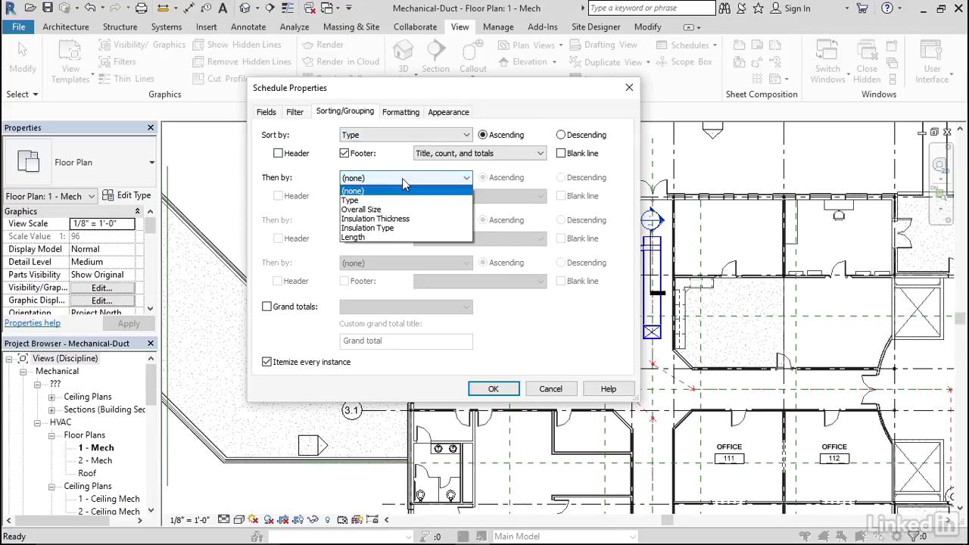
{"action": "left_click", "coordinate": [378, 209]}
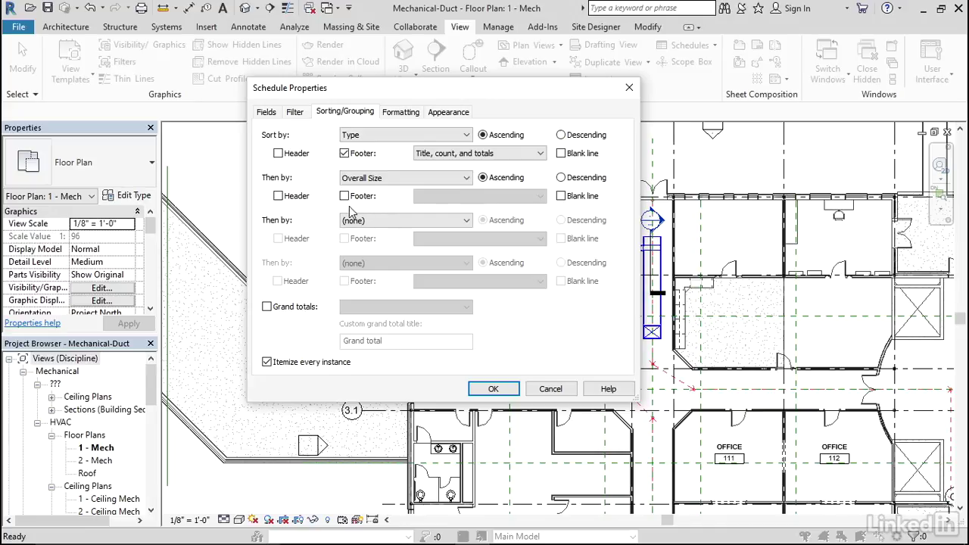
{"action": "left_click", "coordinate": [344, 197]}
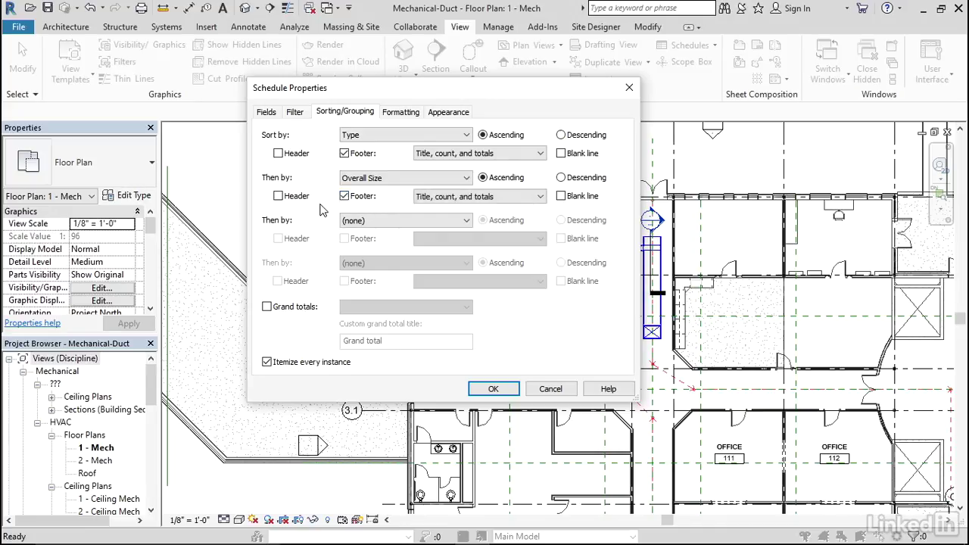
{"action": "left_click", "coordinate": [266, 307]}
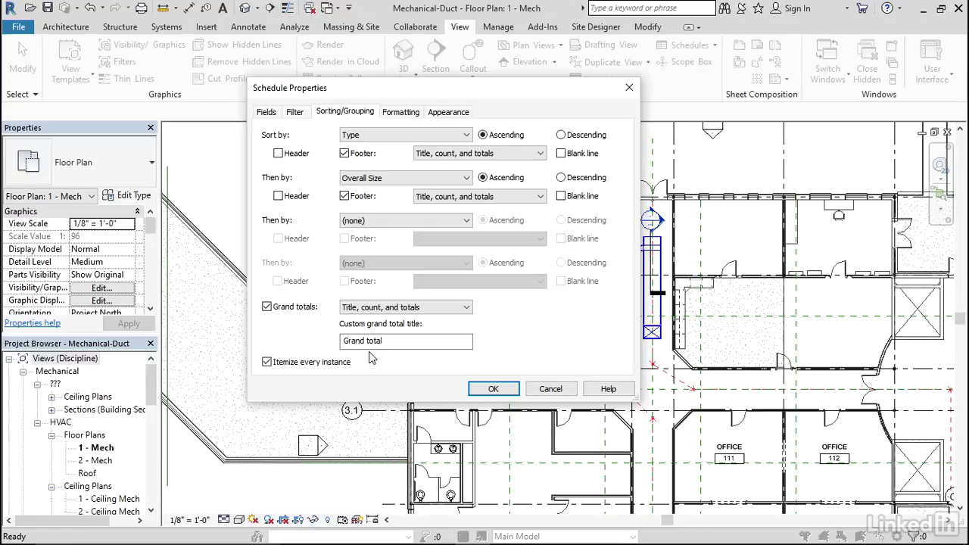
{"action": "left_click", "coordinate": [410, 118]}
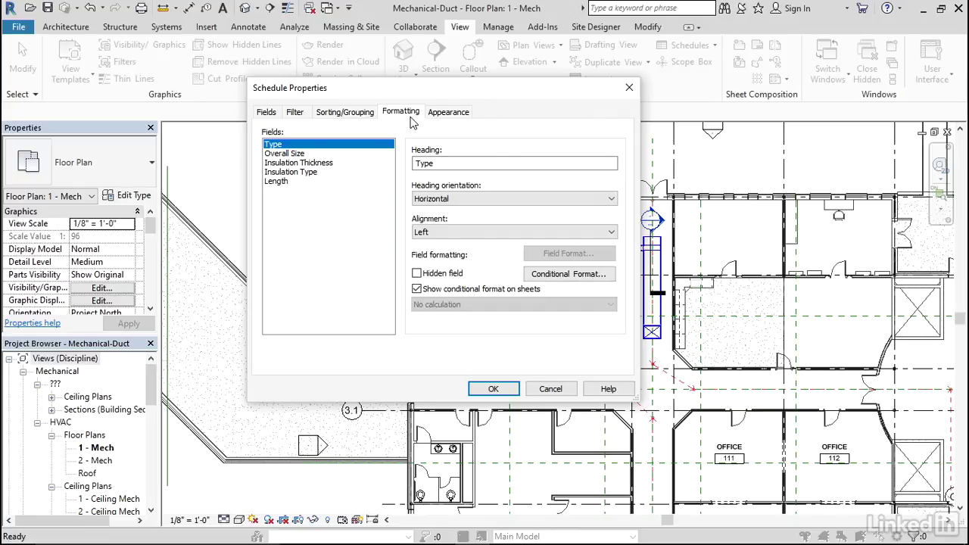
Set the Length field to Calculate totals and apply to view the Duct Schedule
{"action": "left_click", "coordinate": [277, 183]}
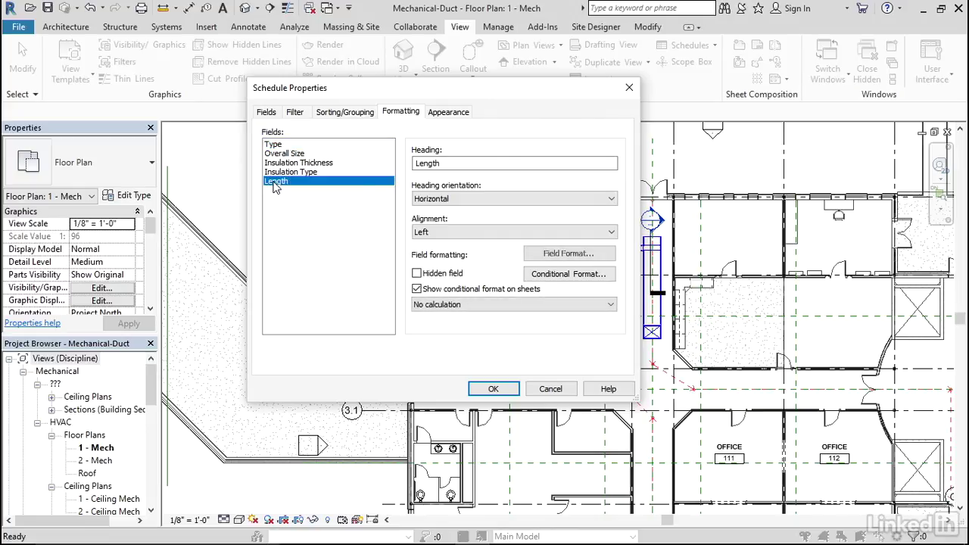
{"action": "left_click", "coordinate": [468, 305]}
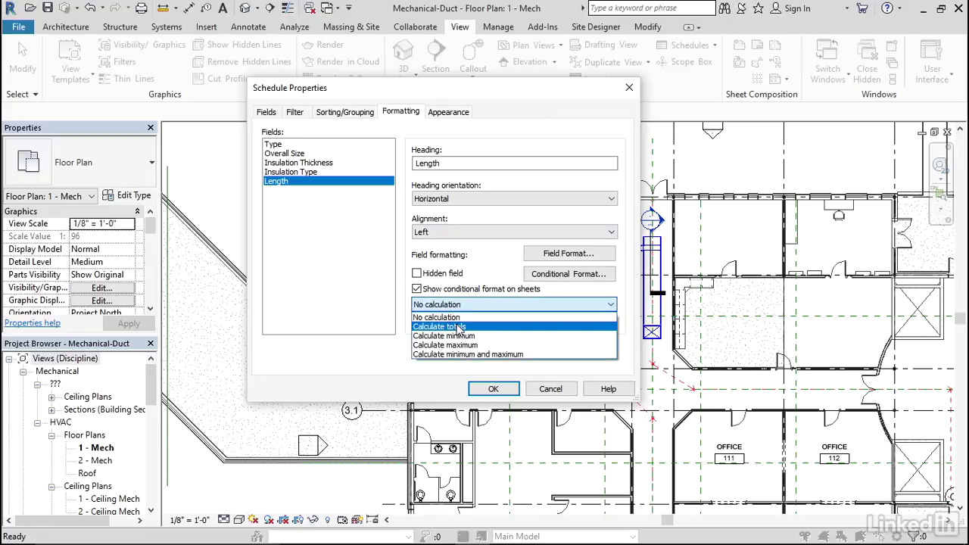
{"action": "left_click", "coordinate": [459, 328]}
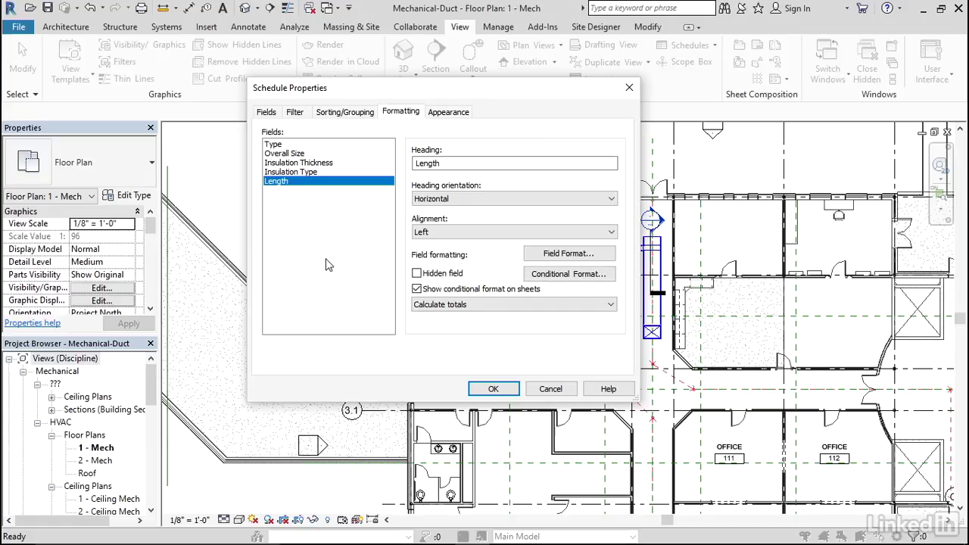
{"action": "left_click", "coordinate": [493, 389]}
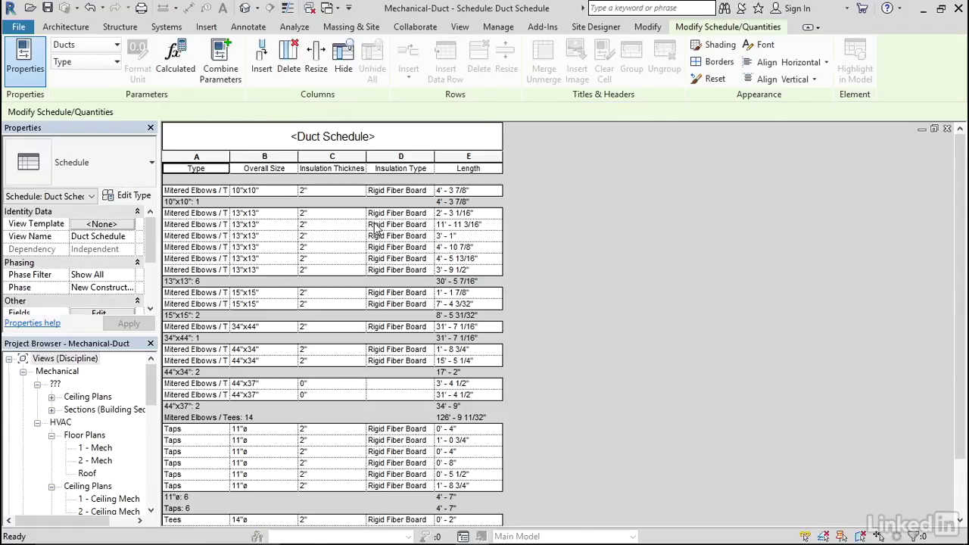
Widen column A so 'Mitered Elbows / Tees' fits, then check the grand total
{"action": "left_click_drag", "start_coordinate": [229, 157], "coordinate": [262, 156]}
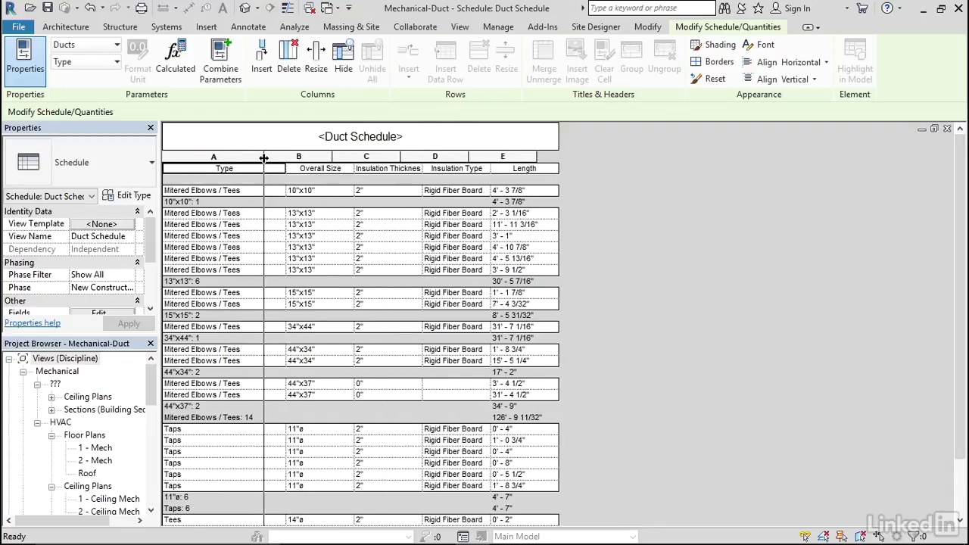
{"action": "scroll", "coordinate": [294, 282], "scroll_direction": "down", "scroll_amount": 3}
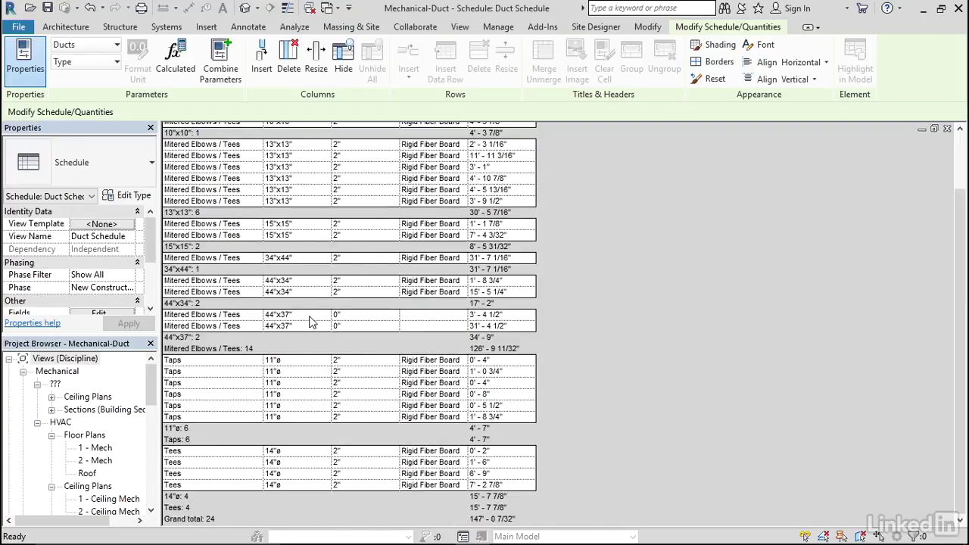
{"action": "scroll", "coordinate": [311, 325], "scroll_direction": "up", "scroll_amount": 3}
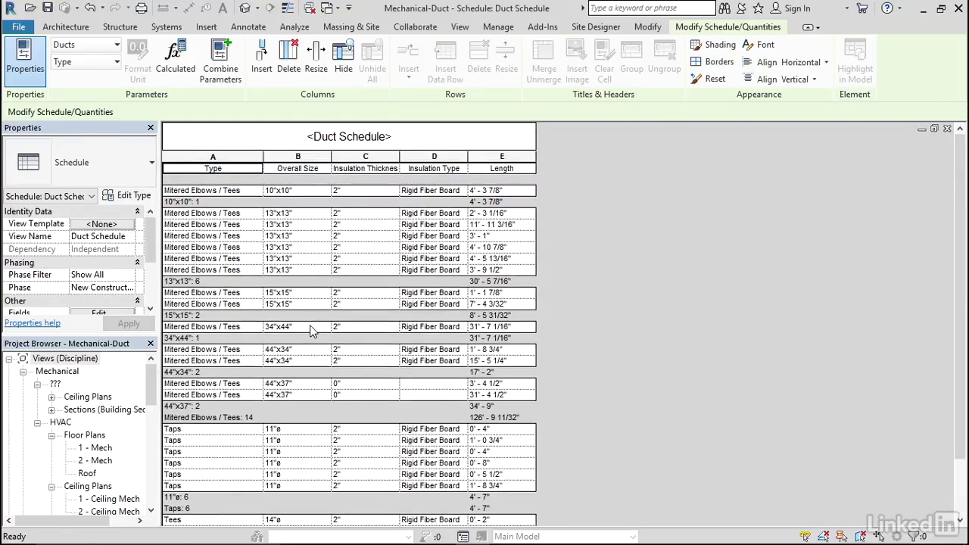